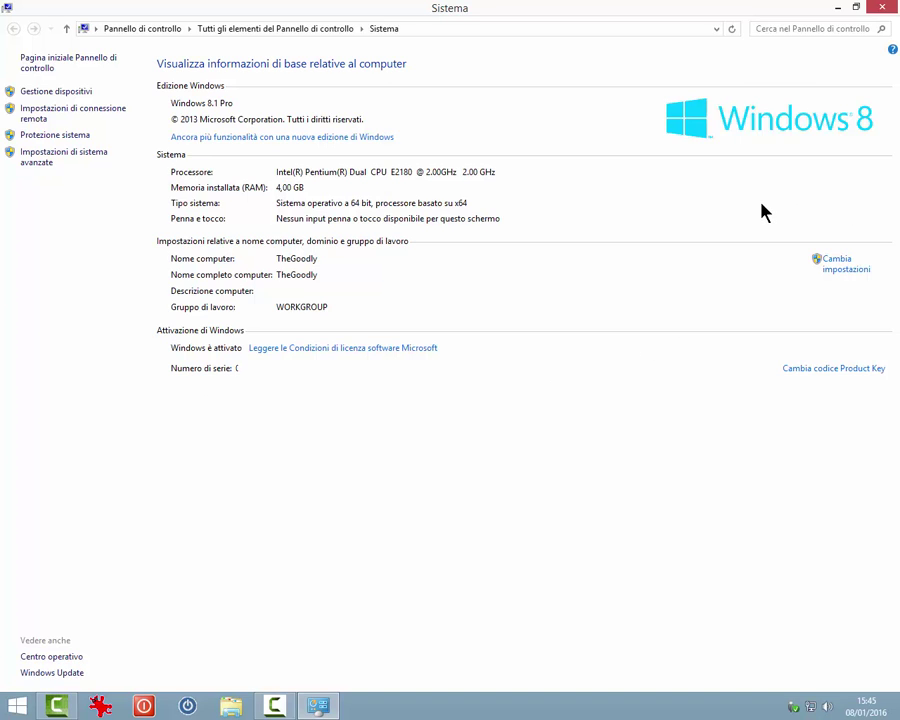
View the computer name settings and the product key entry form, closing each without changing anything
left_click(843, 271)
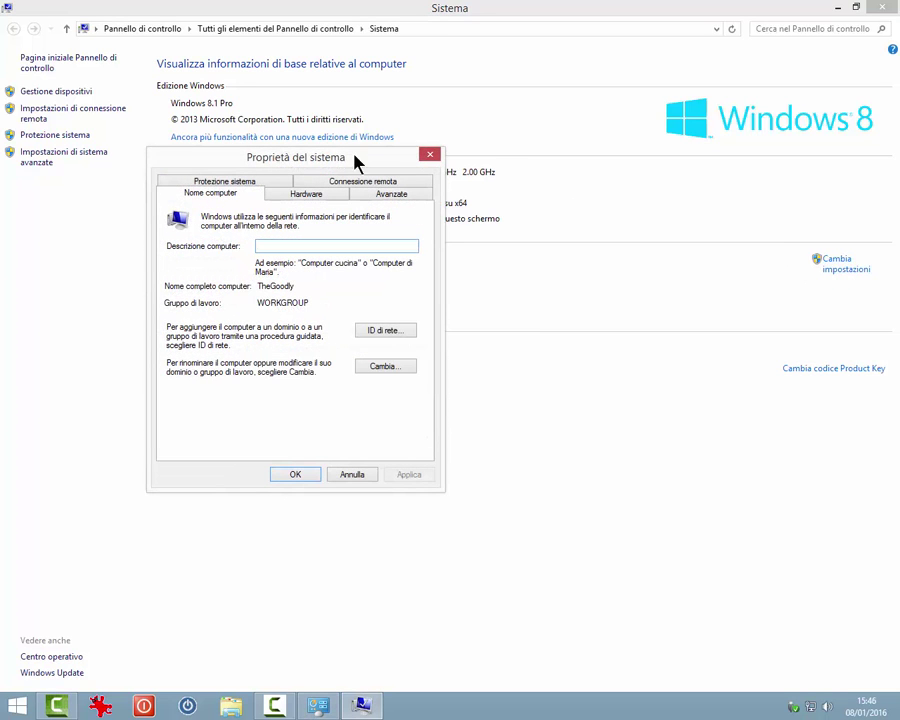
left_click(351, 475)
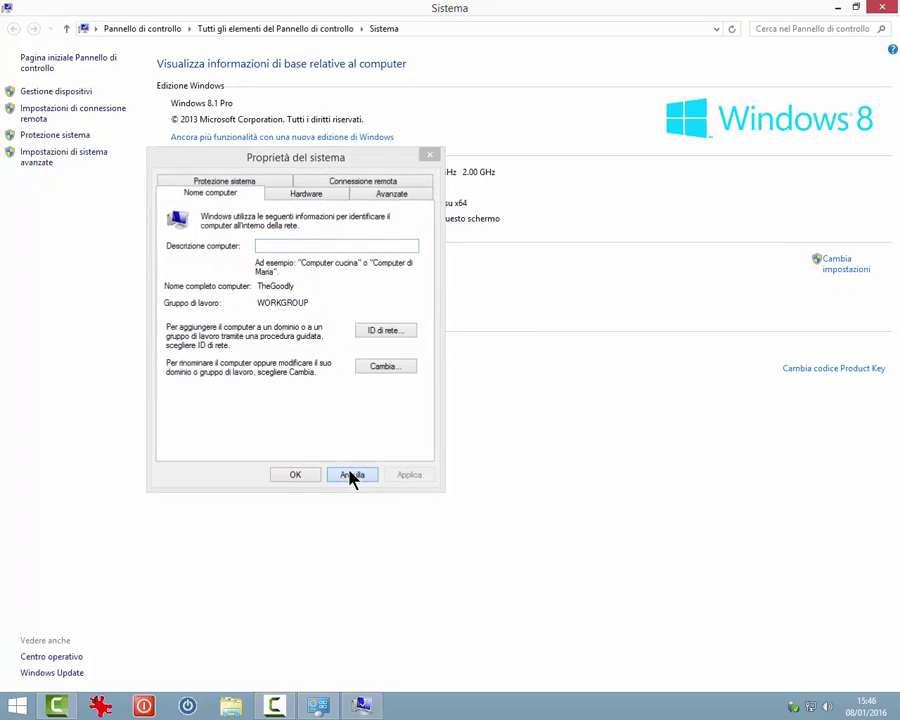
left_click(828, 372)
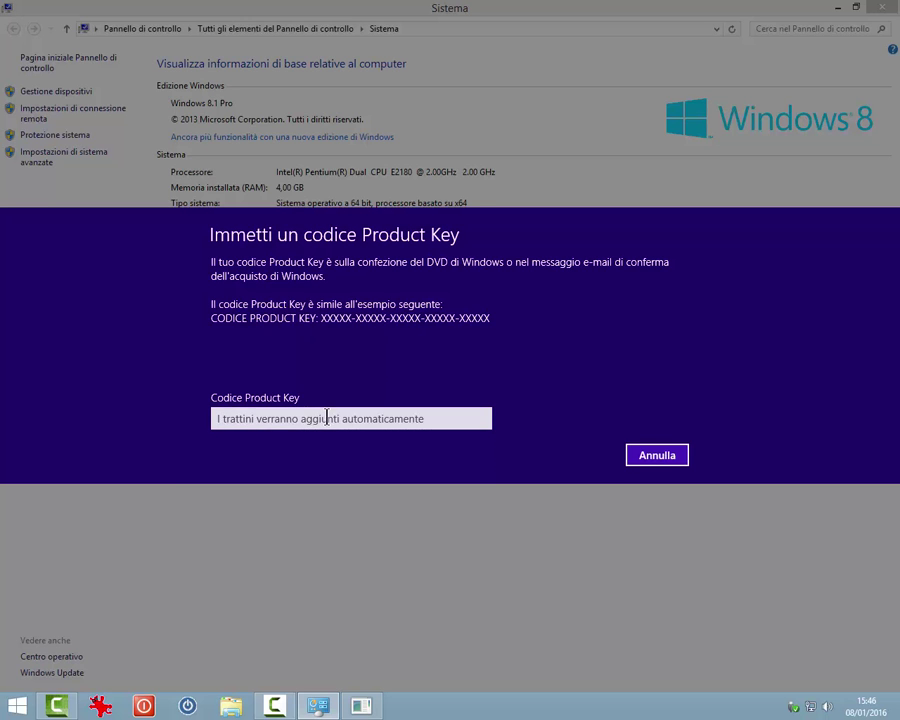
left_click(642, 456)
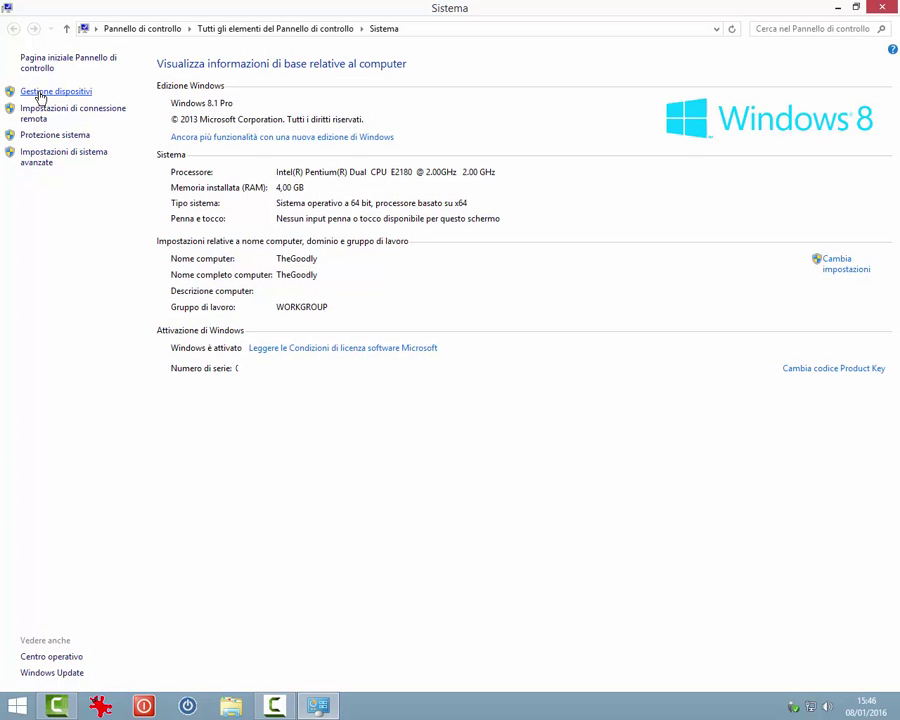
Review the device categories in Device Manager and close it
left_click(40, 92)
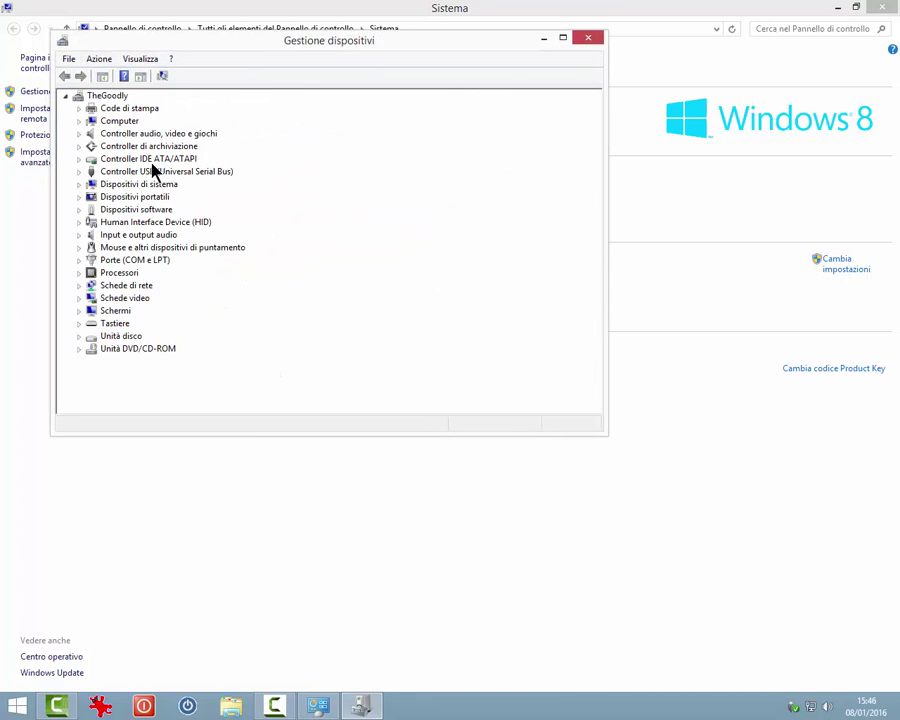
left_click(590, 39)
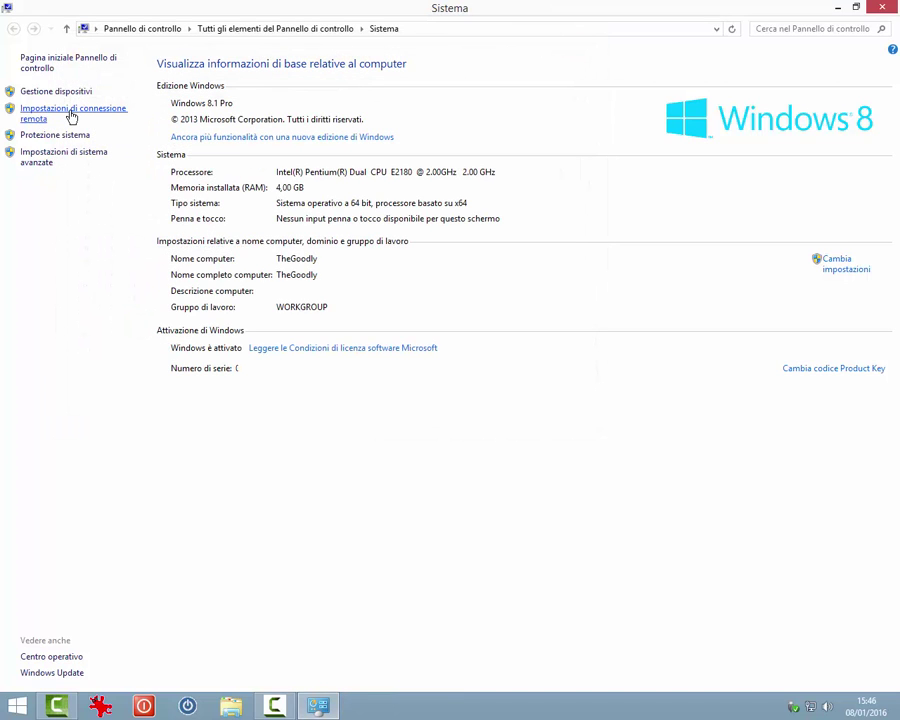
Toggle Remote Assistance off and back on, and inspect its advanced invitation limits and time units without saving changes
left_click(72, 119)
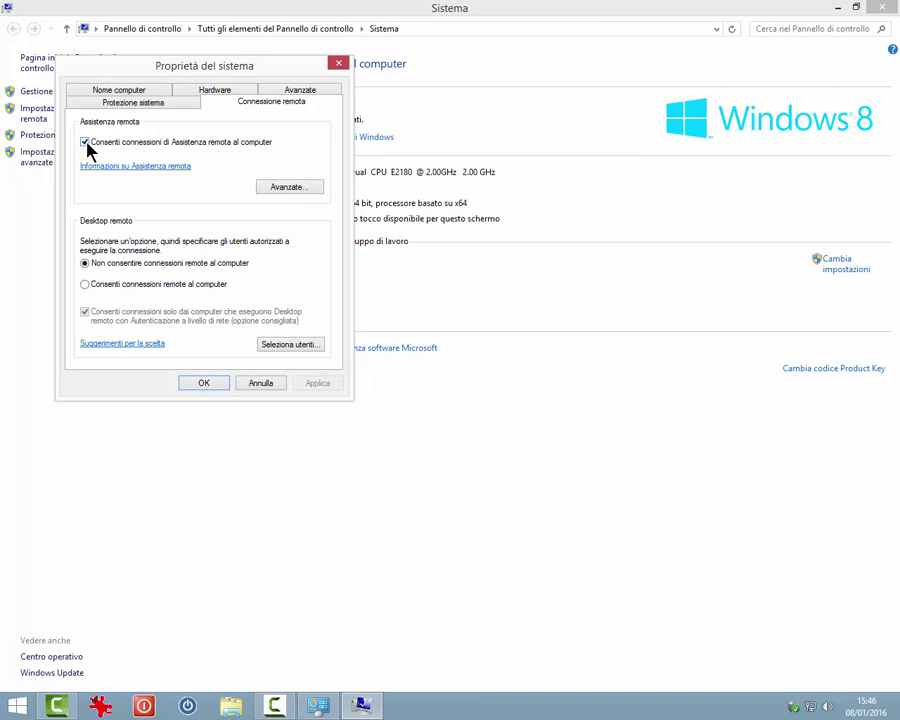
left_click(86, 143)
left_click(88, 143)
left_click(277, 195)
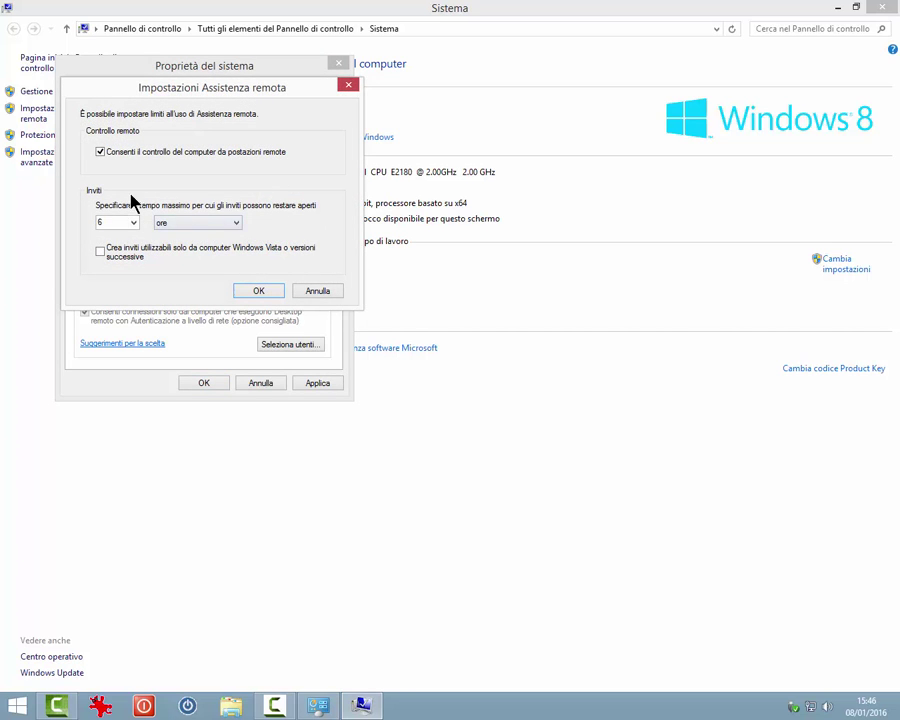
left_click(233, 224)
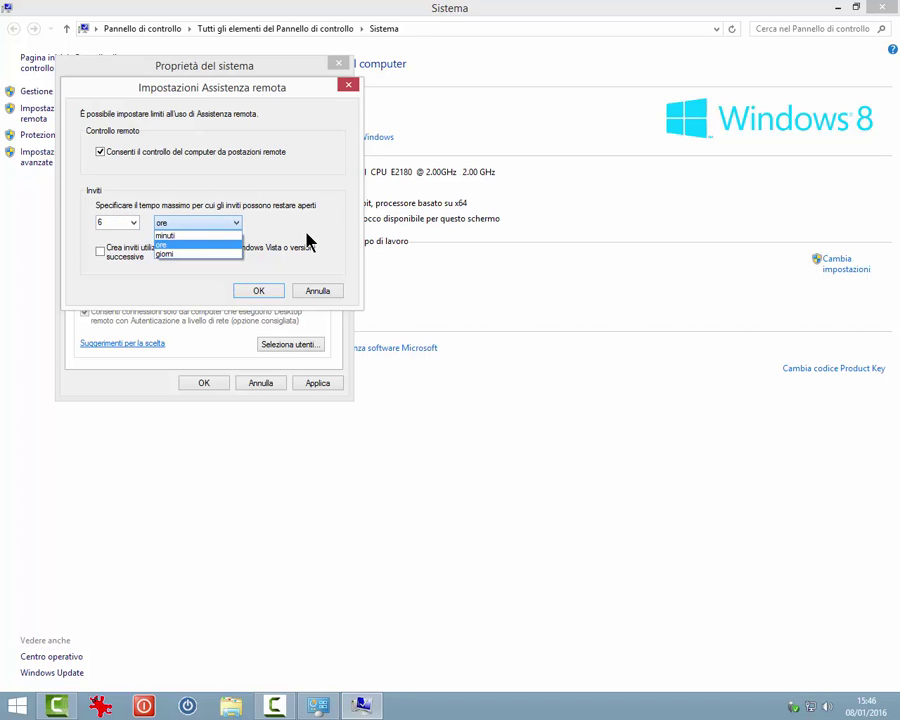
left_click(307, 240)
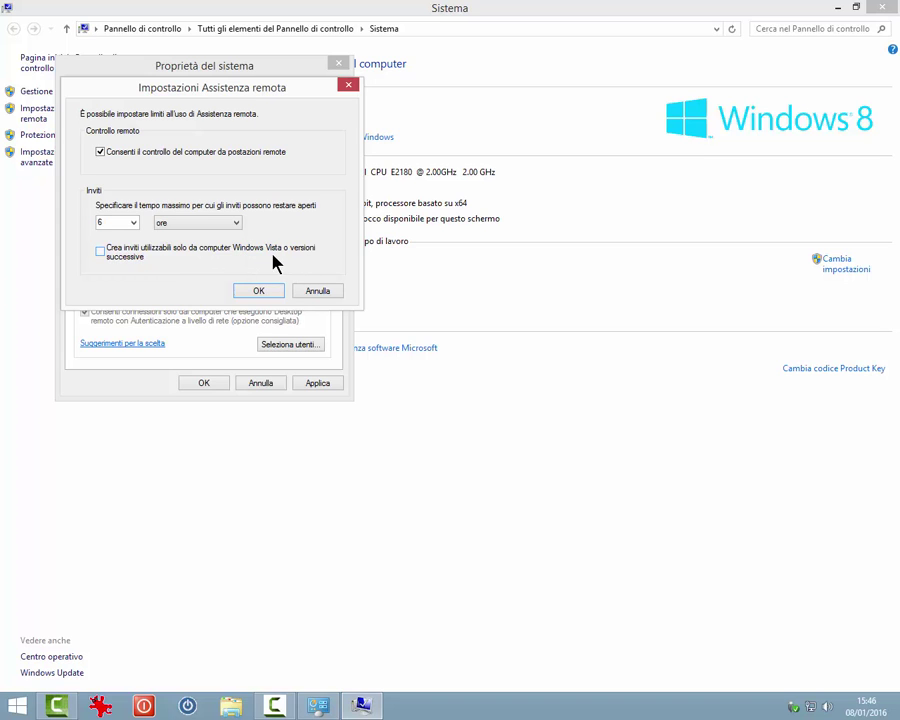
left_click(316, 292)
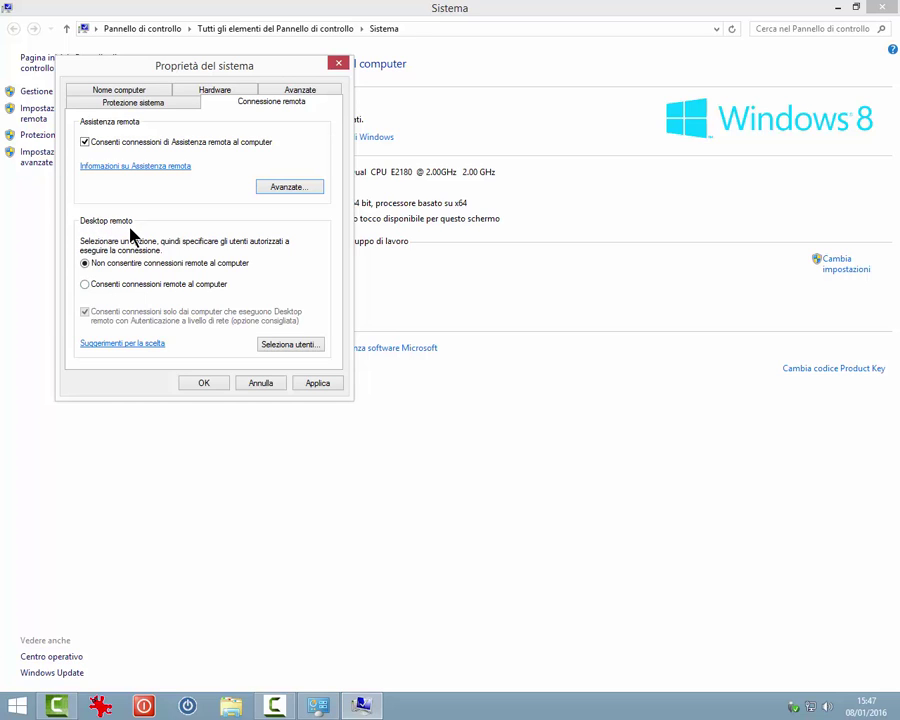
Try allowing remote connections to the computer and finding the Administrator account for Remote Desktop, discarding all of the changes
left_click(85, 285)
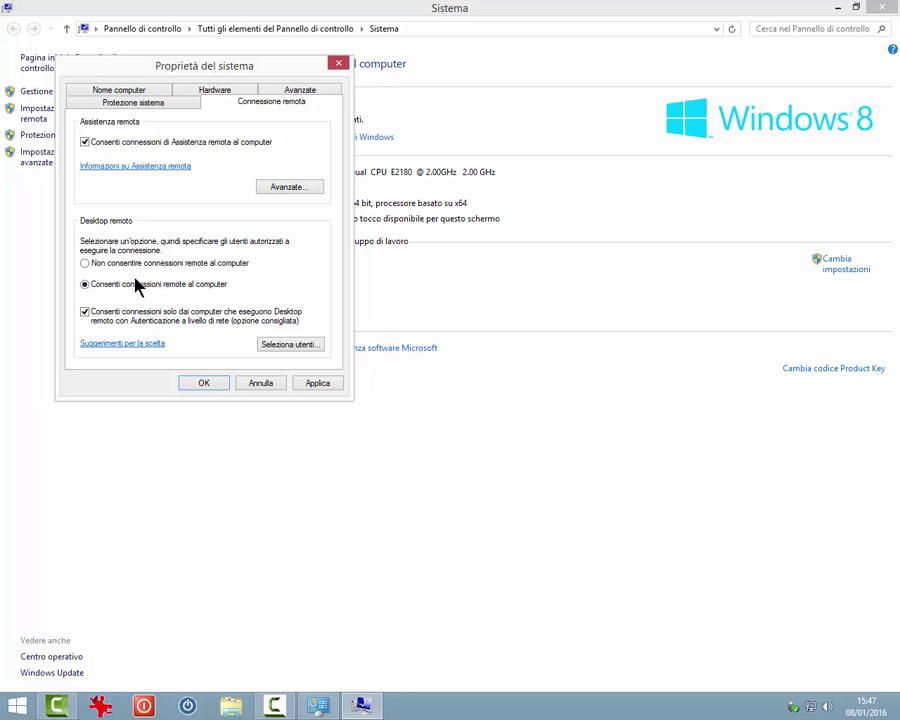
left_click(285, 346)
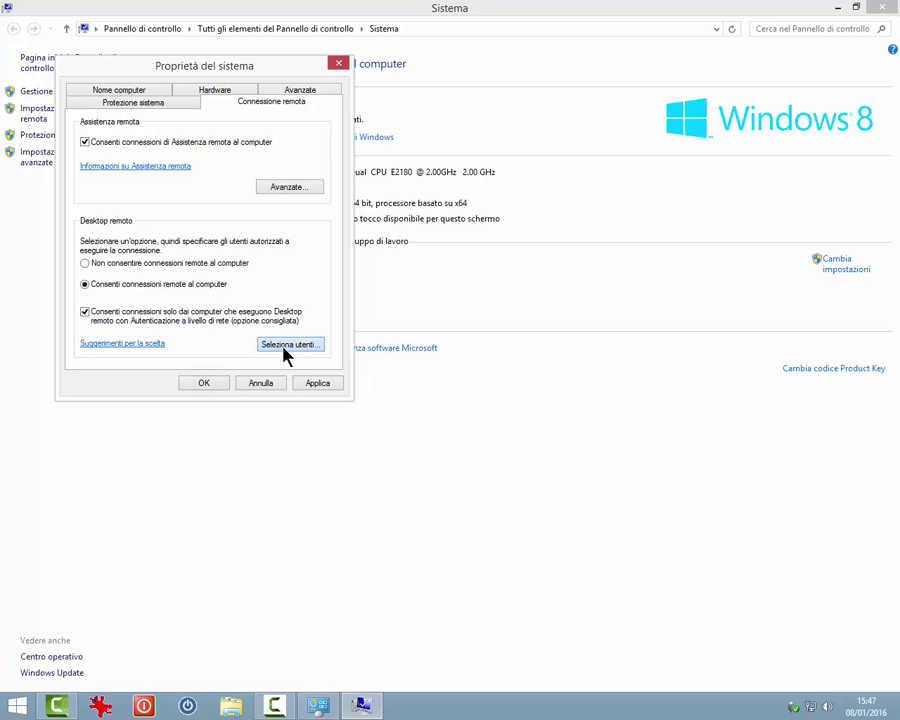
left_click(97, 231)
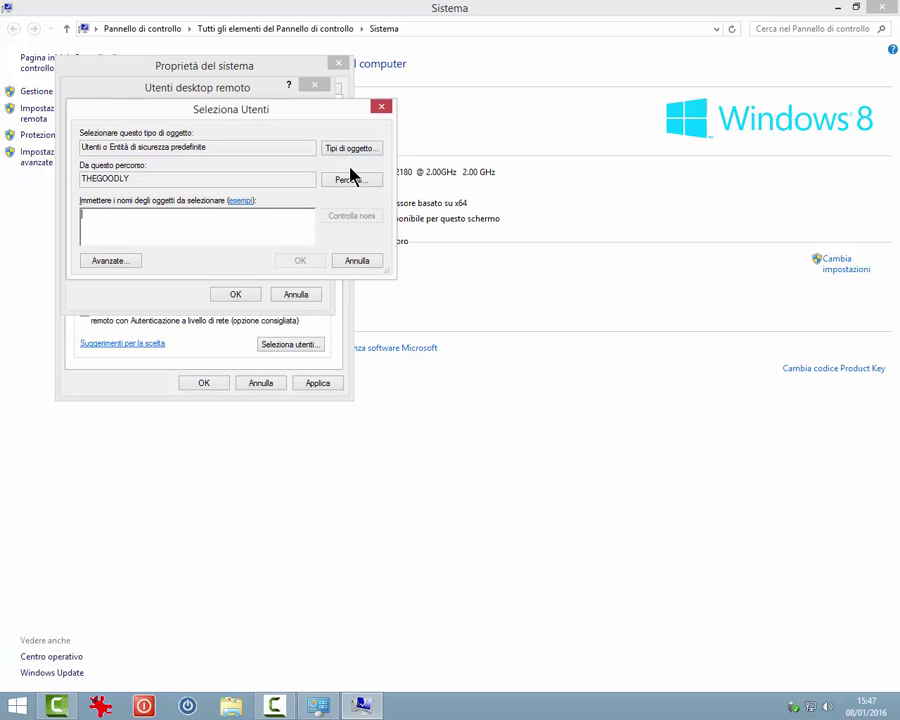
left_click(108, 264)
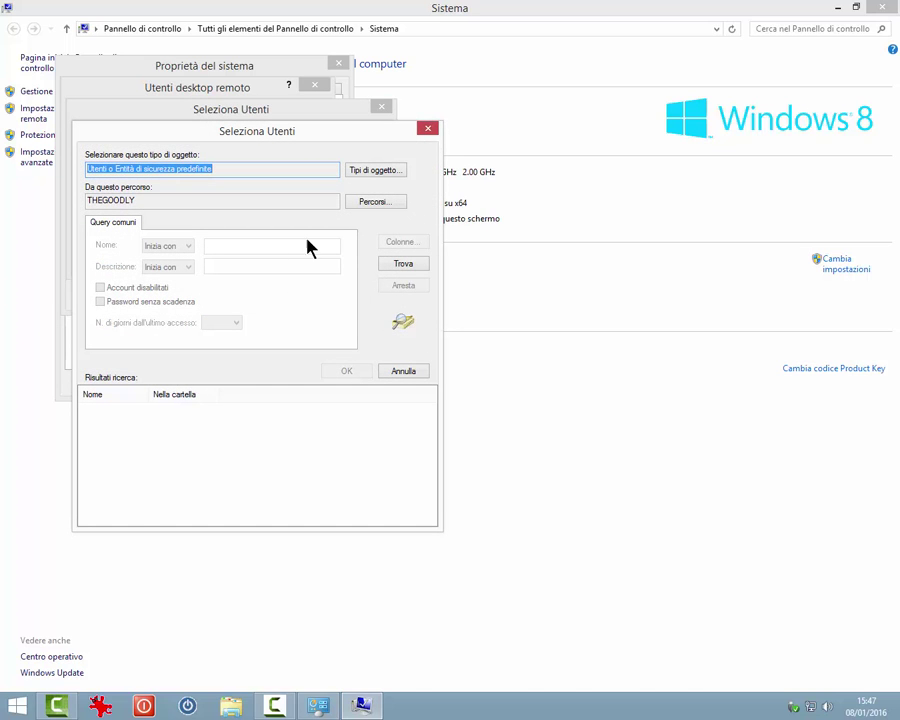
left_click(401, 262)
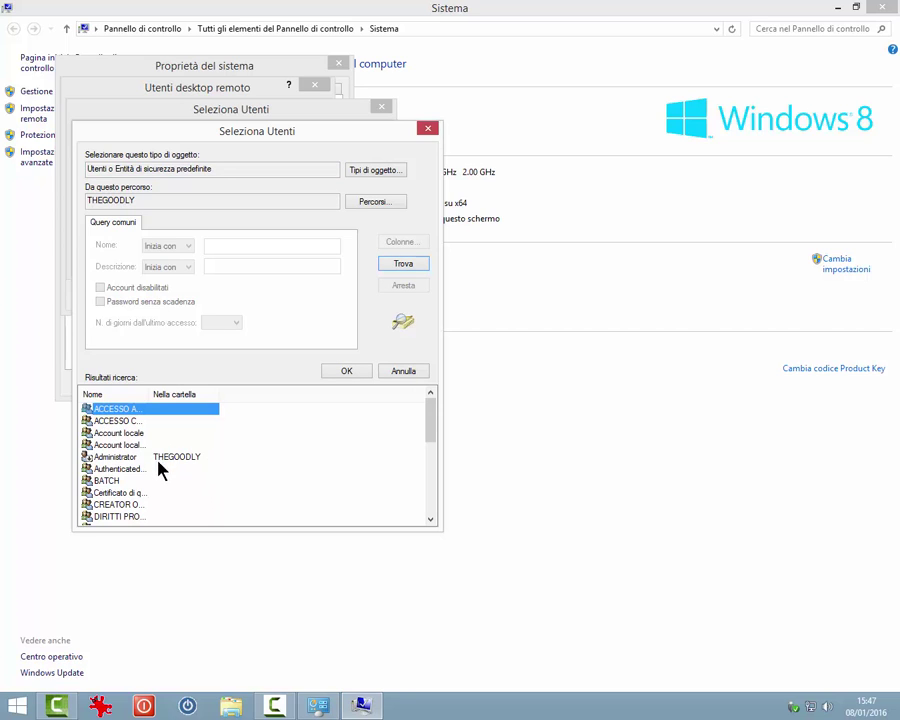
left_click(126, 459)
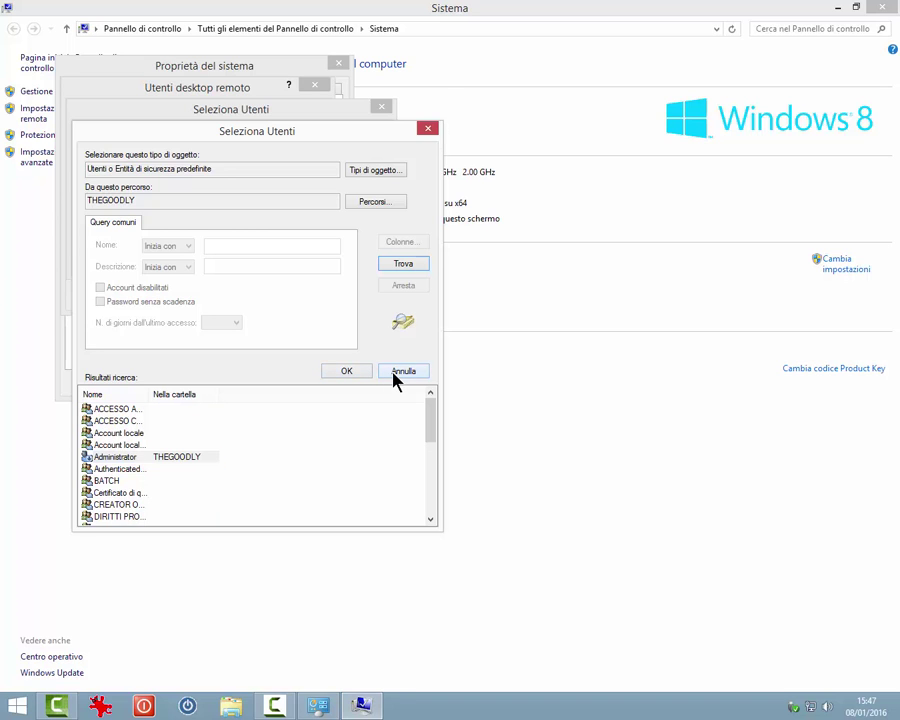
left_click(396, 375)
left_click(357, 261)
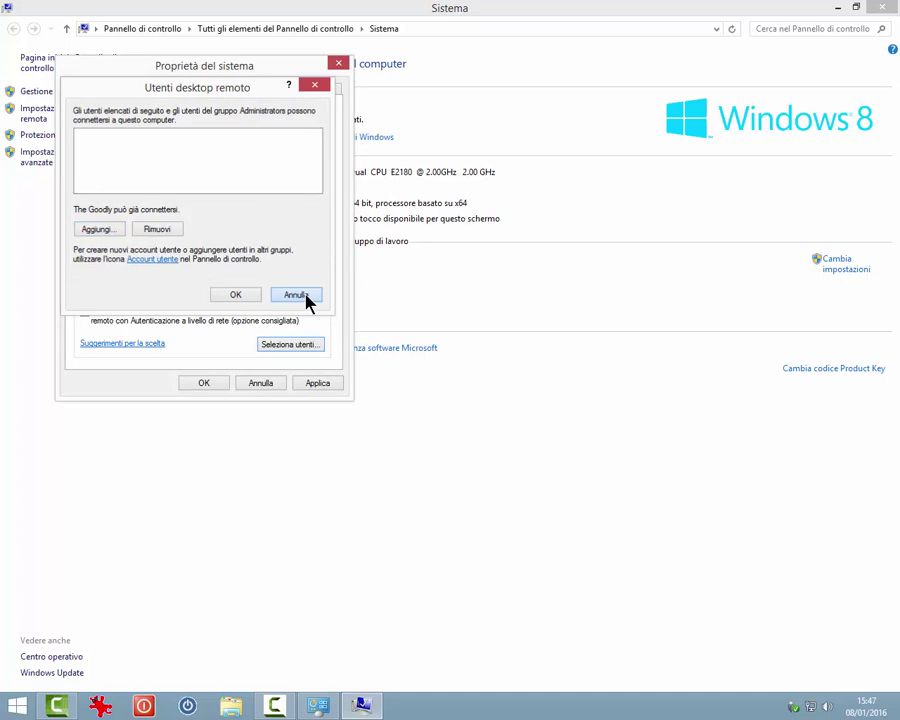
left_click(296, 295)
left_click(262, 384)
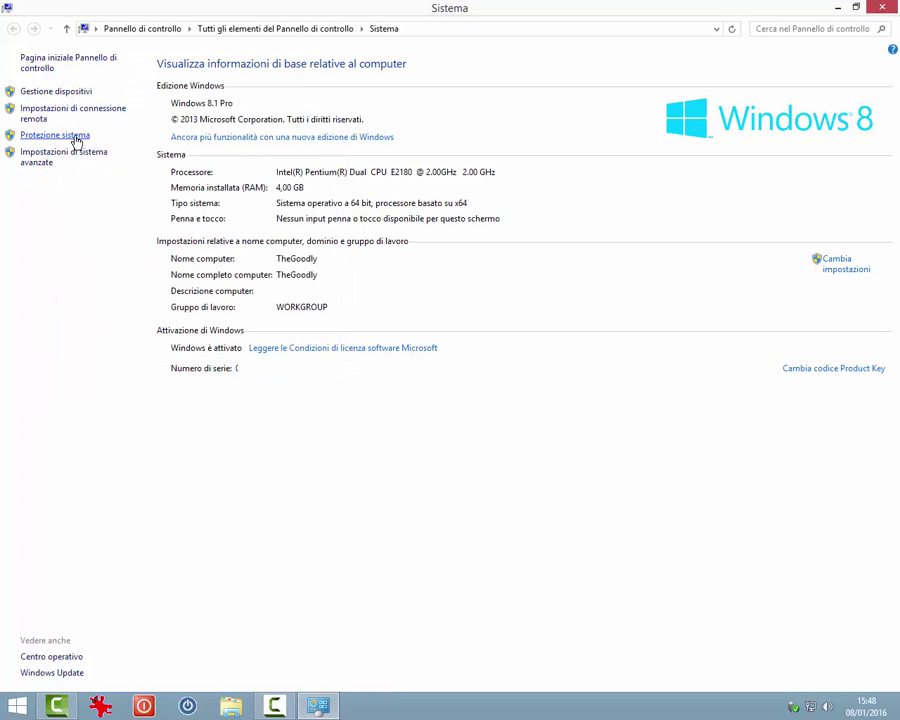
Examine the System Restore wizard with additional restore points shown, select the Oracle VM VirtualBox 5.0.10 point, and cancel the restore
left_click(74, 140)
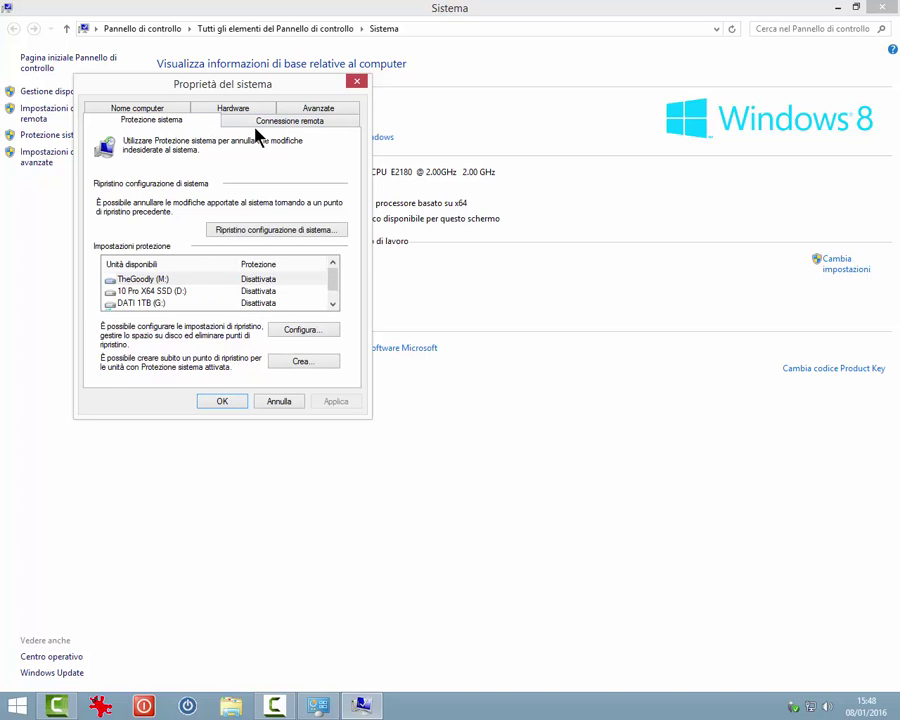
left_click(283, 231)
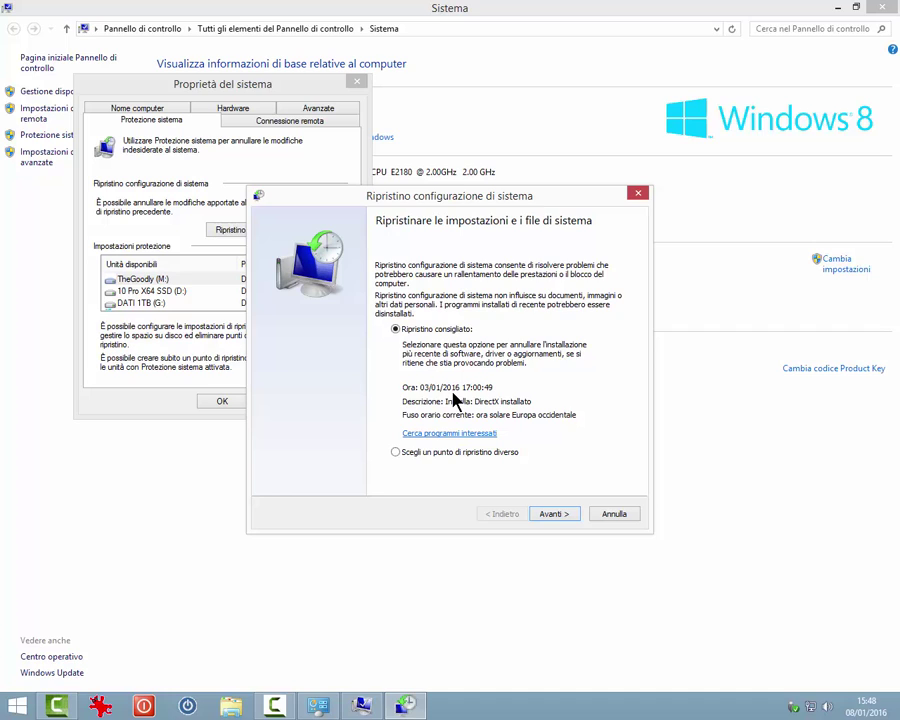
left_click(396, 455)
left_click(565, 517)
left_click(305, 333)
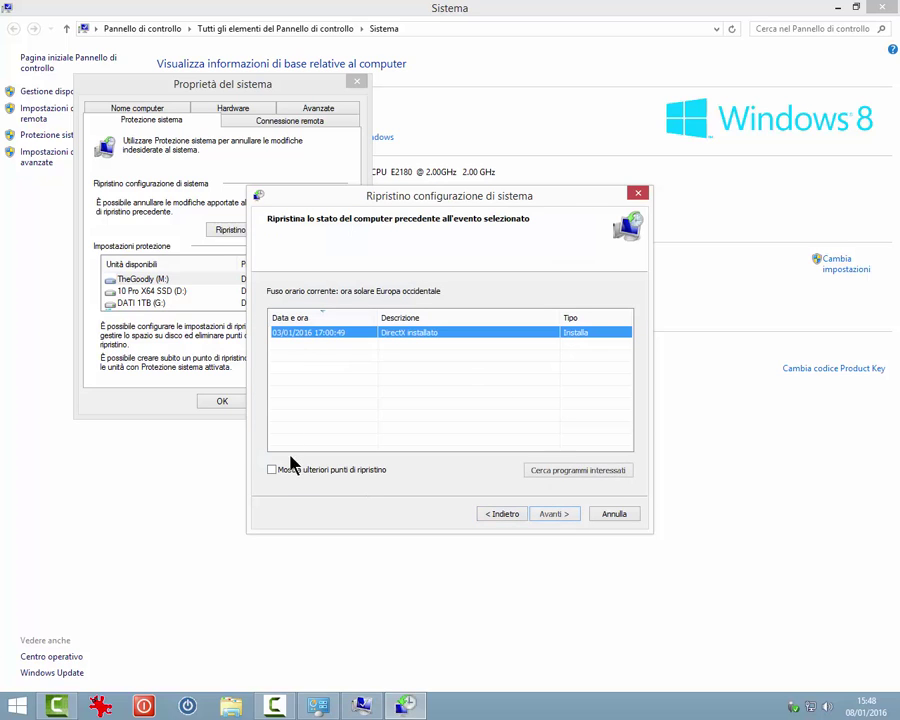
left_click(271, 470)
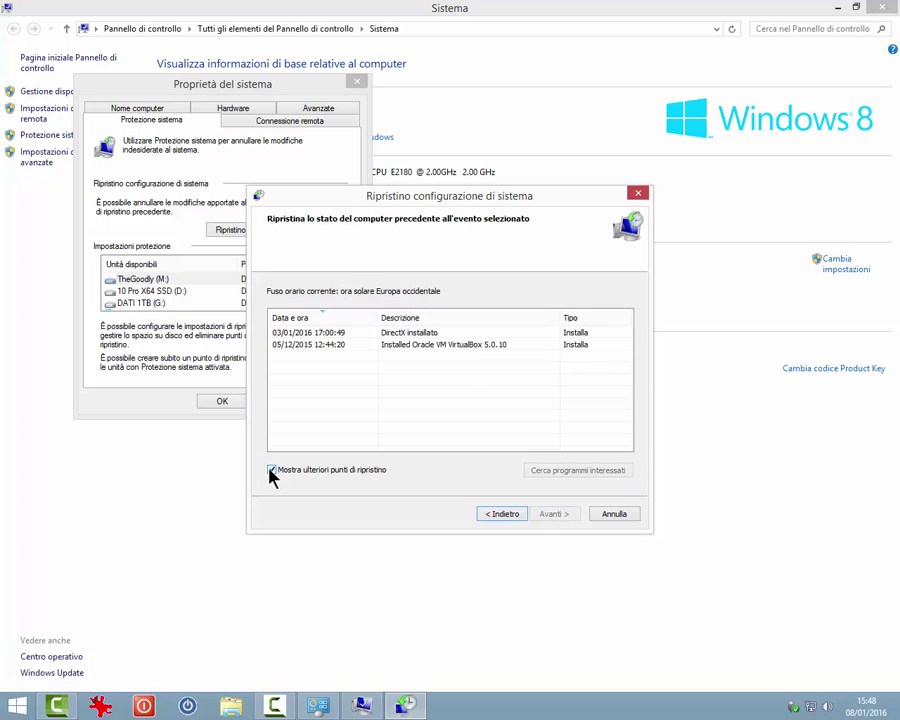
left_click(321, 345)
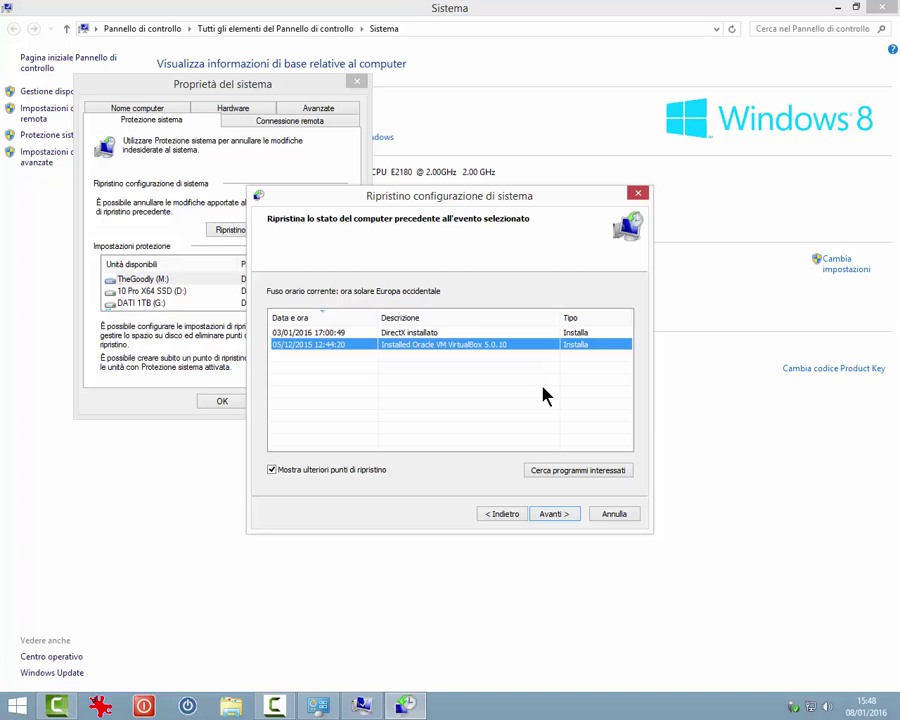
left_click(612, 515)
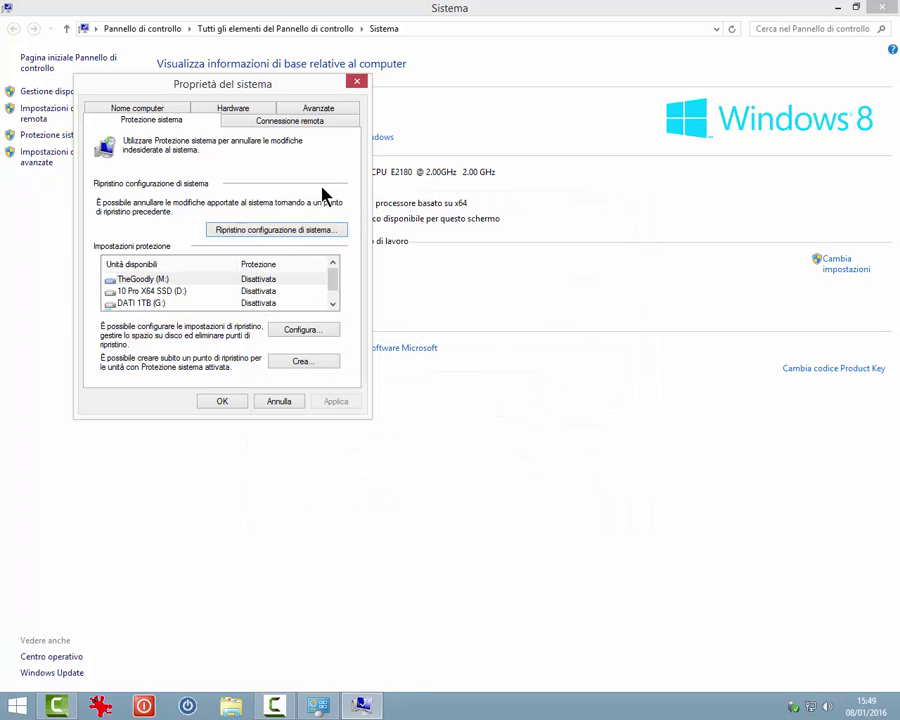
View the form for creating a restore point and leave it without creating one
left_click(300, 363)
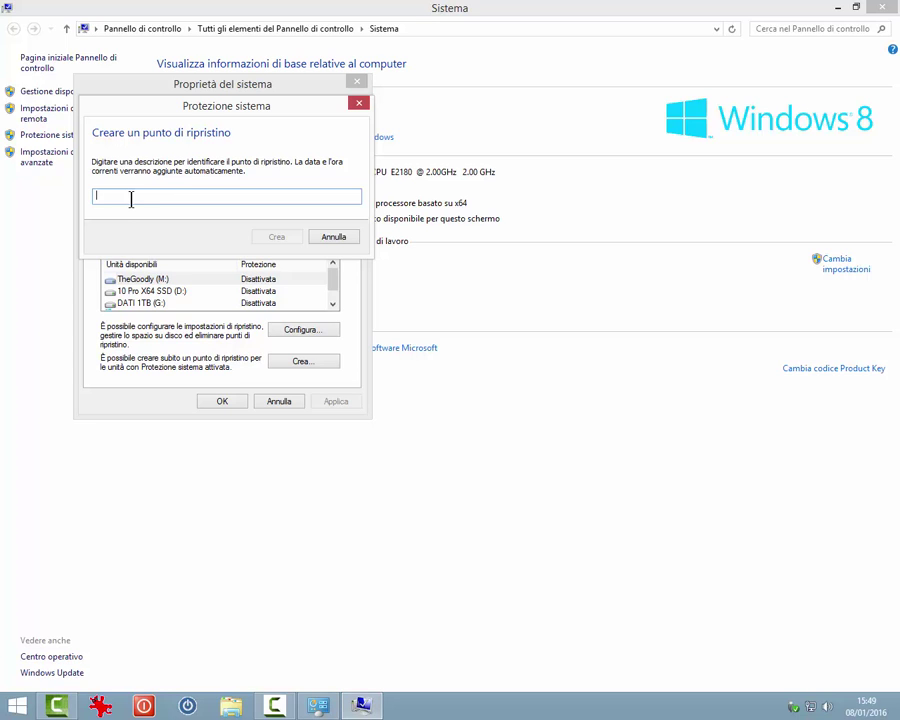
left_click(336, 240)
Try enabling system protection on drive M: with maximum disk usage at 8%, reduce it to 1%, and discard the changes
left_click(297, 329)
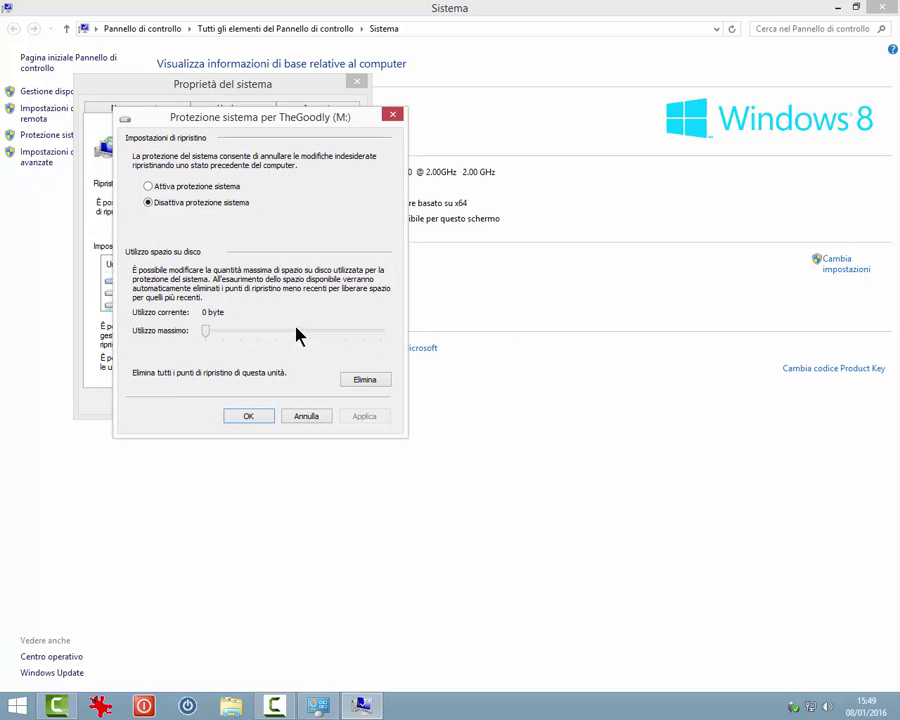
left_click(185, 190)
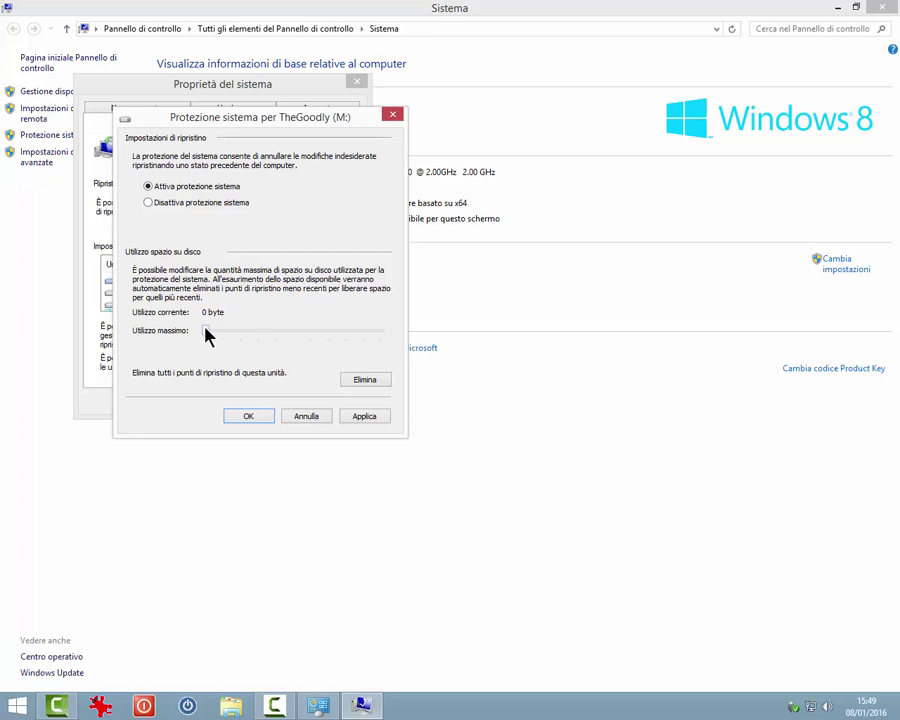
left_click_drag(205, 332, 221, 338)
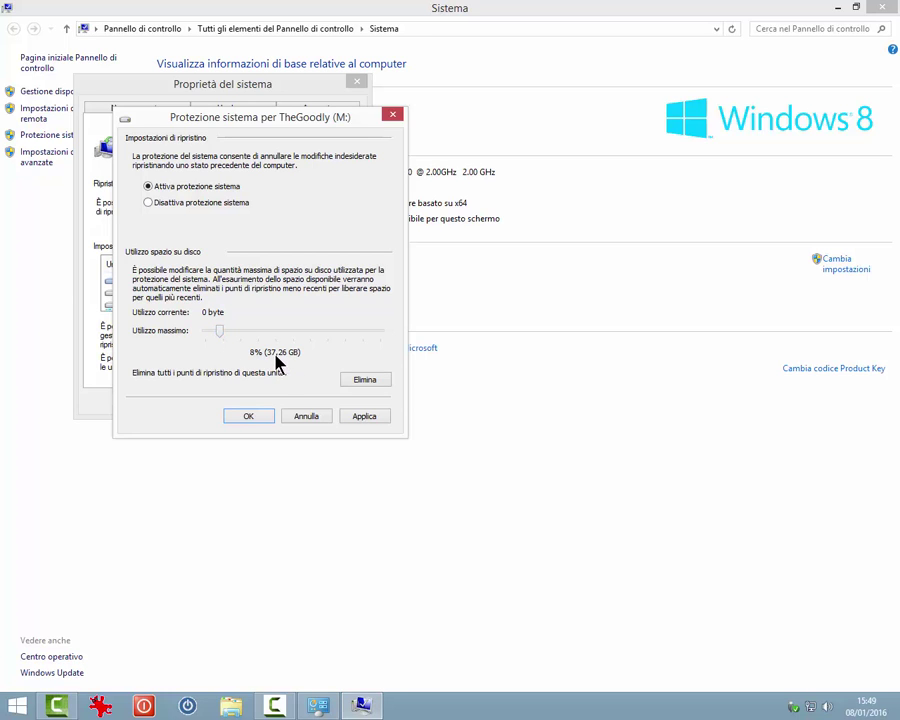
left_click_drag(218, 336, 205, 338)
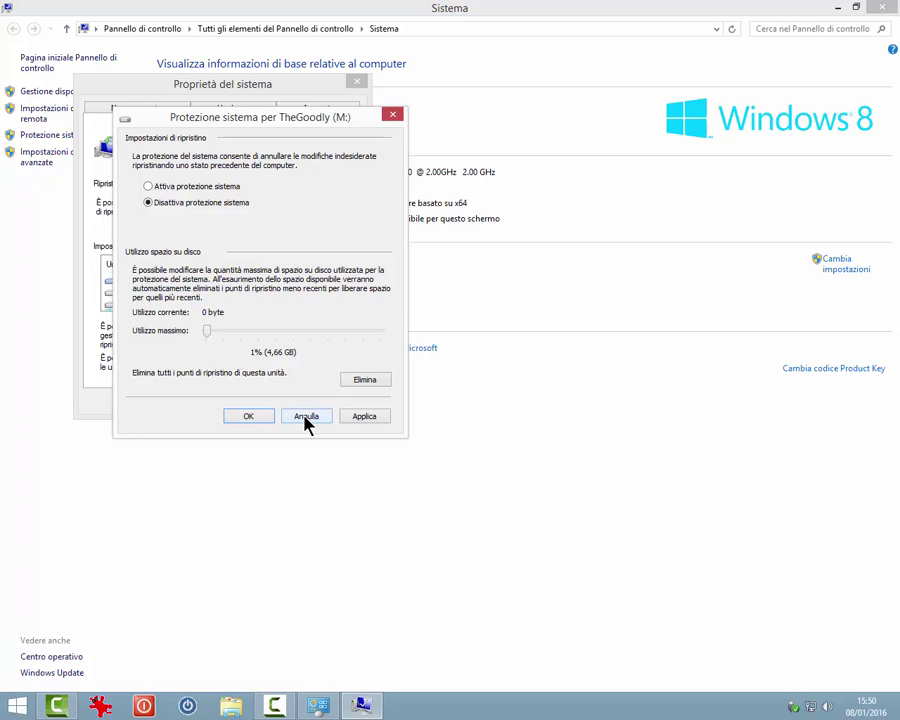
left_click(306, 416)
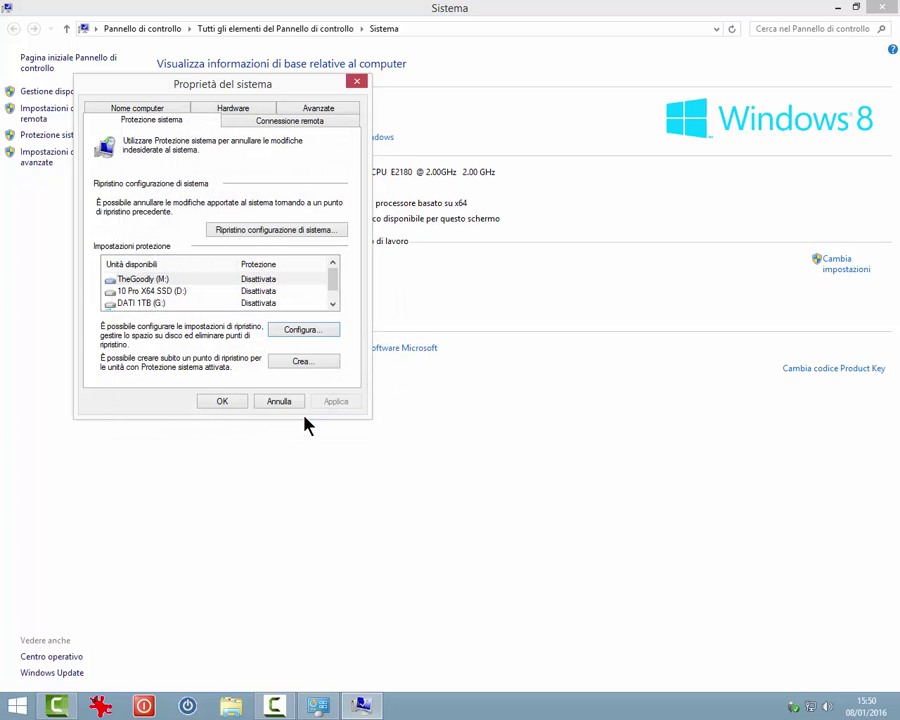
left_click(274, 404)
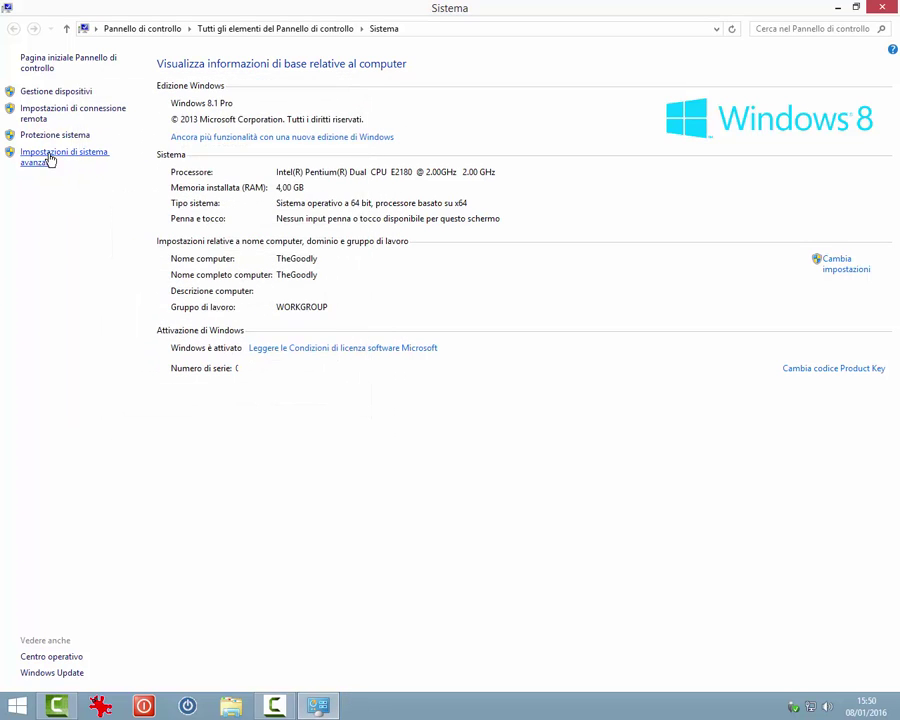
Try adjusting the visual effects for best performance in the advanced system performance options
left_click(50, 160)
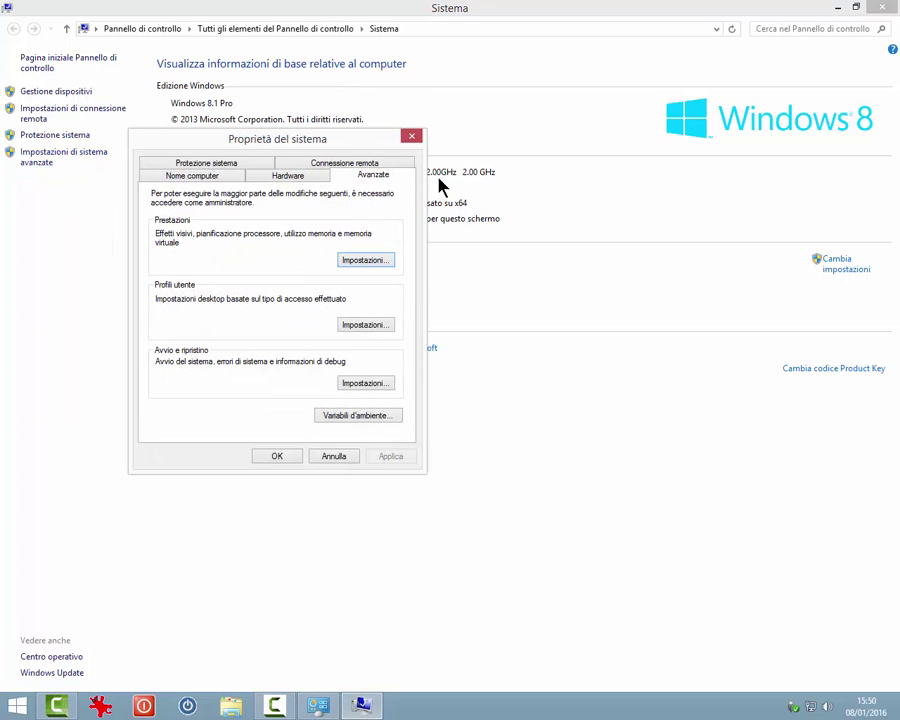
left_click(365, 261)
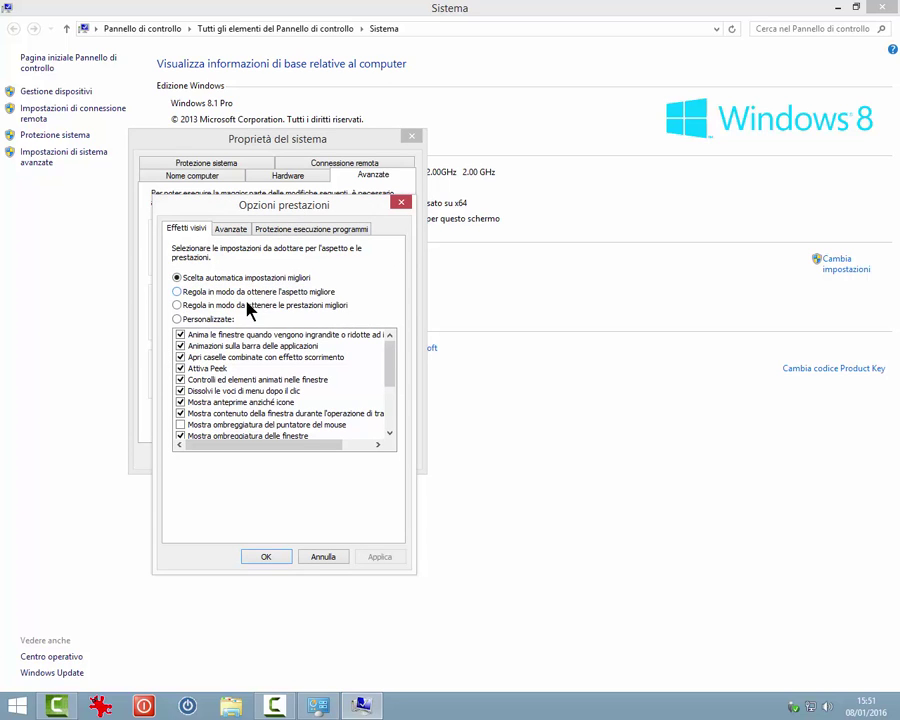
left_click(177, 305)
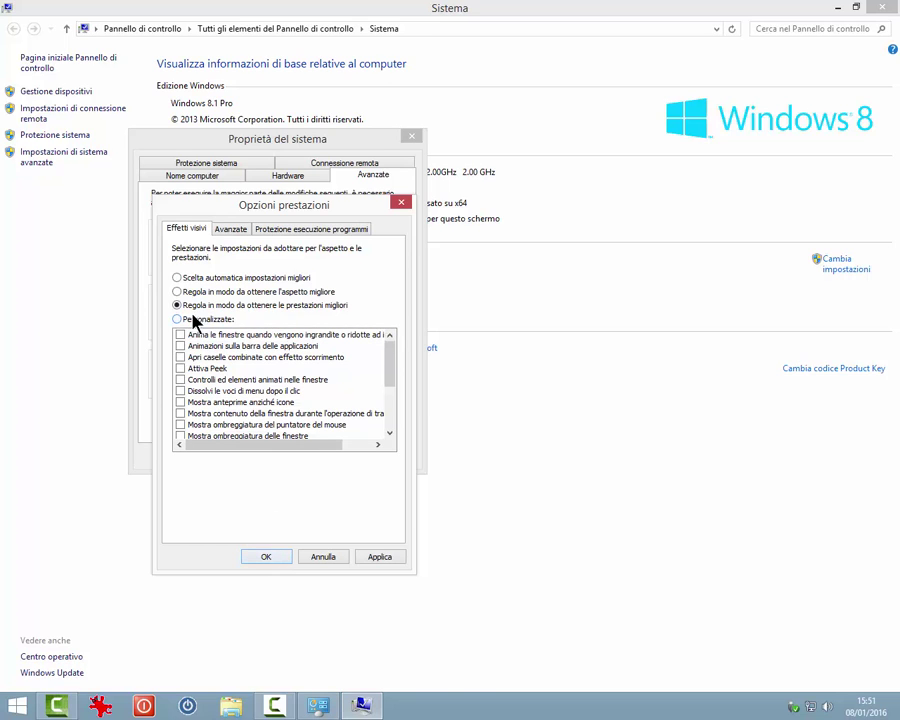
Try turning off automatic paging file management and switching drive C: between custom, system-managed and no paging file, discarding all performance changes
left_click(224, 233)
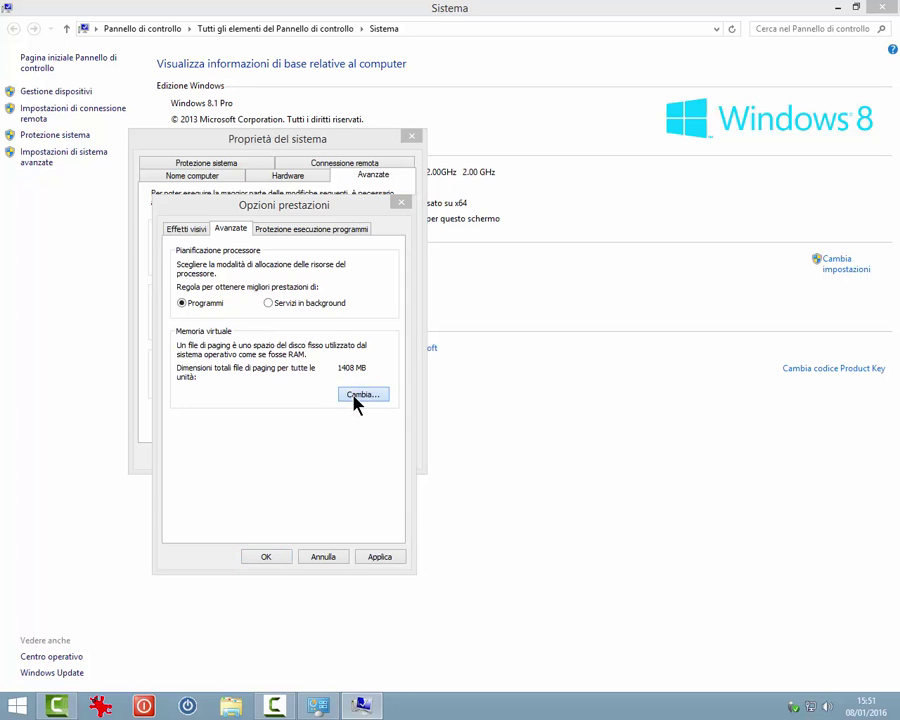
left_click(360, 396)
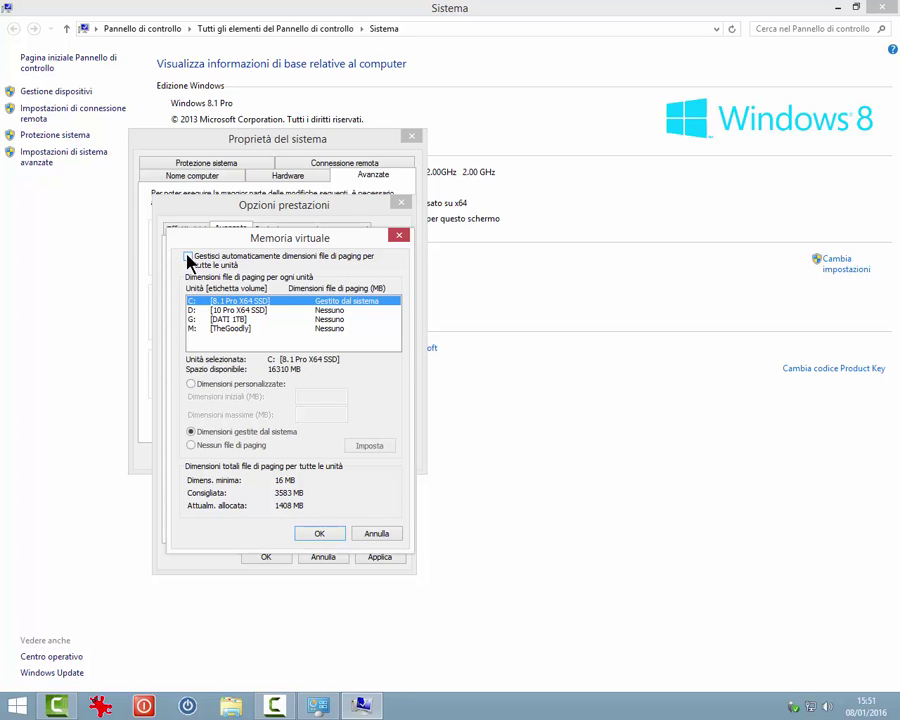
left_click(189, 258)
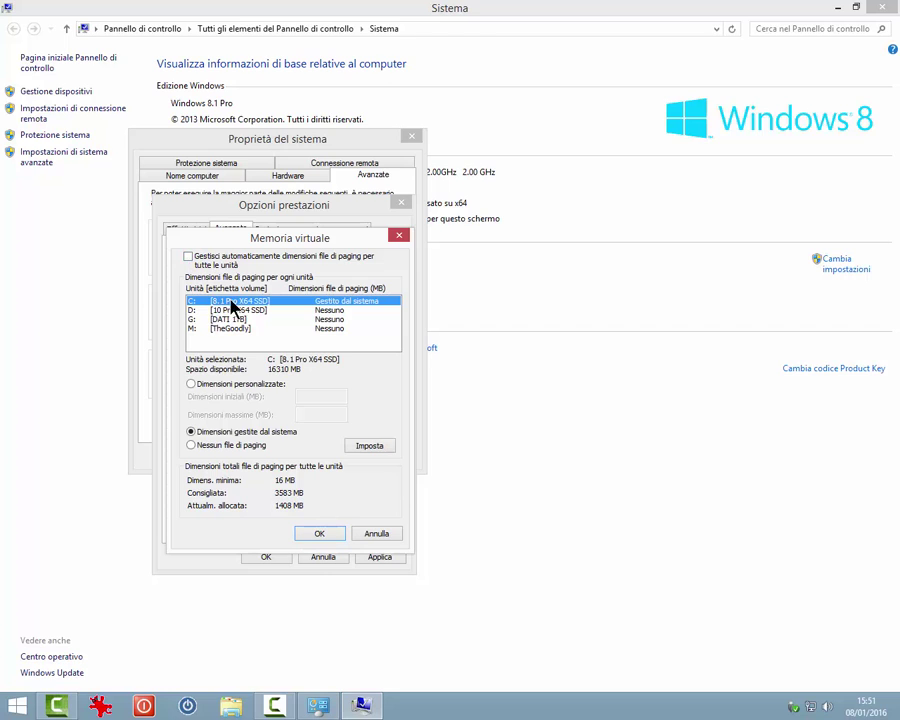
left_click(191, 385)
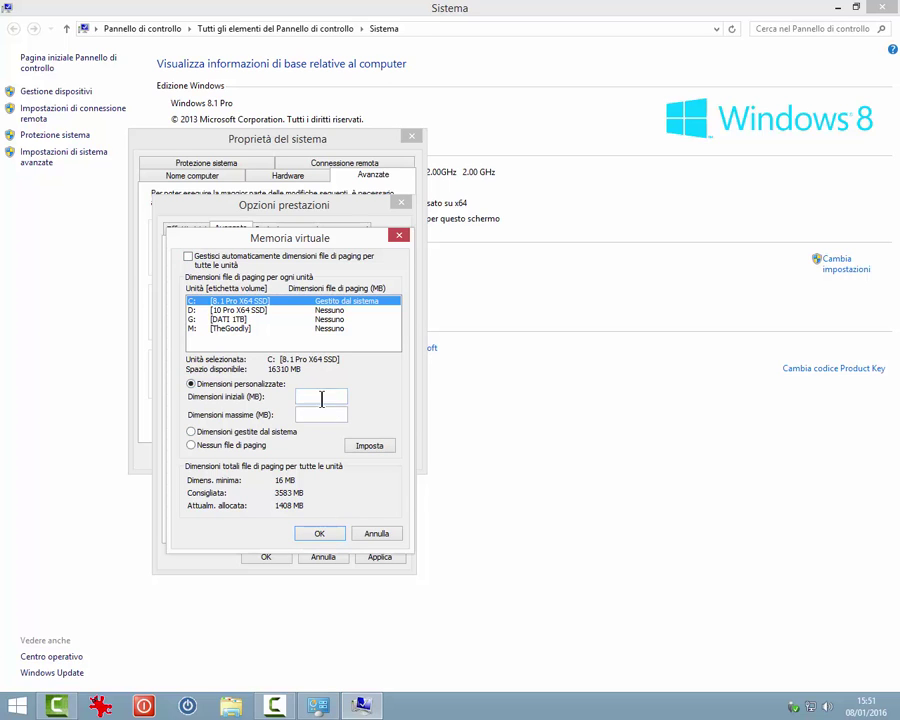
left_click(205, 434)
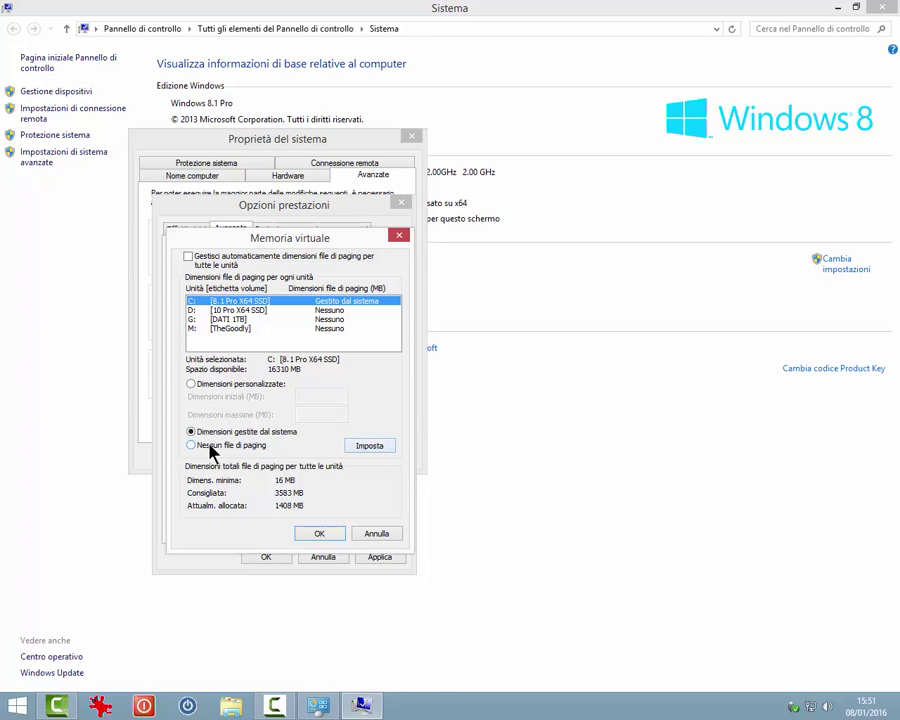
left_click(203, 449)
left_click(195, 384)
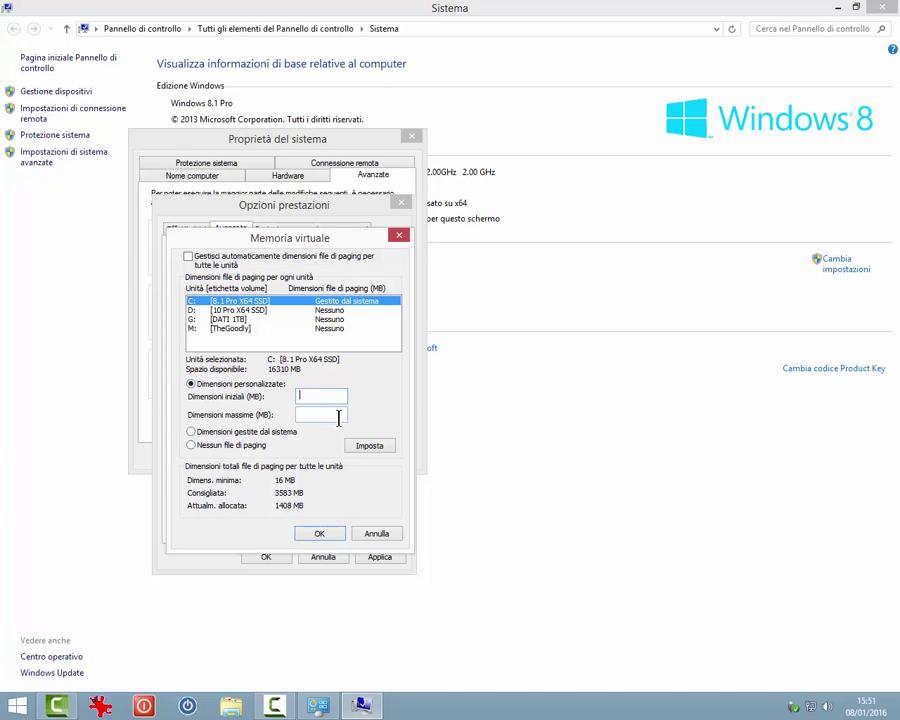
left_click(300, 414)
left_click(305, 396)
left_click(308, 413)
left_click(376, 535)
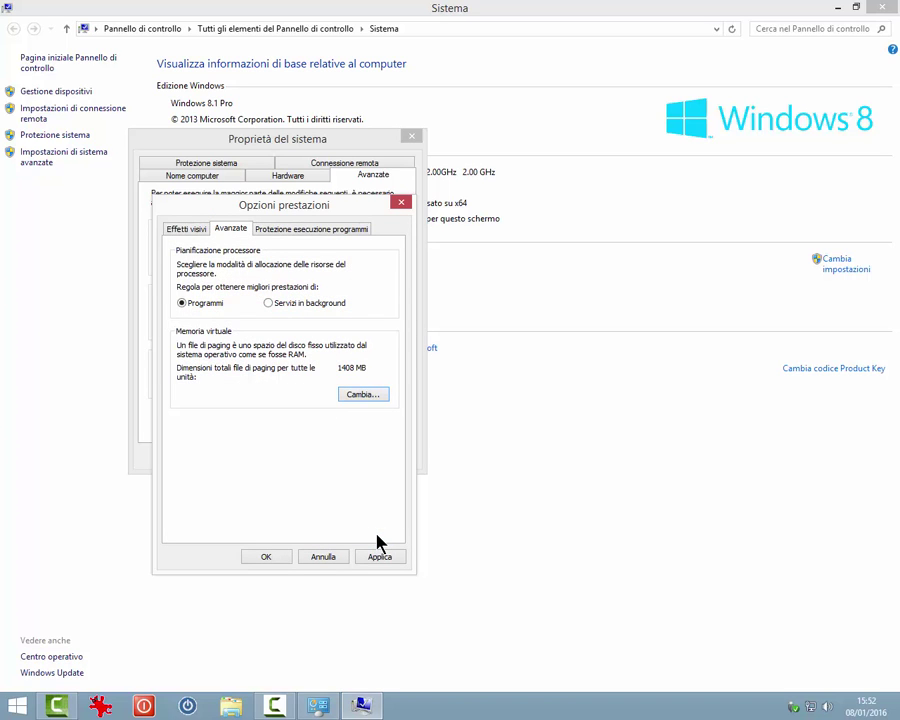
left_click(321, 557)
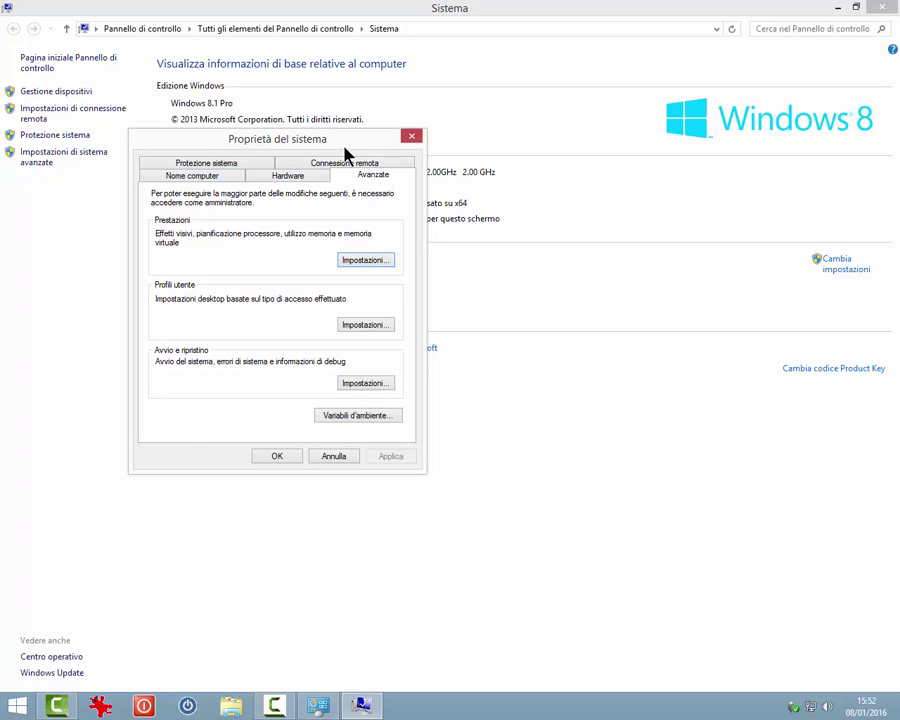
View the computer name and workgroup change form in System Properties and cancel it without renaming anything
left_click(190, 177)
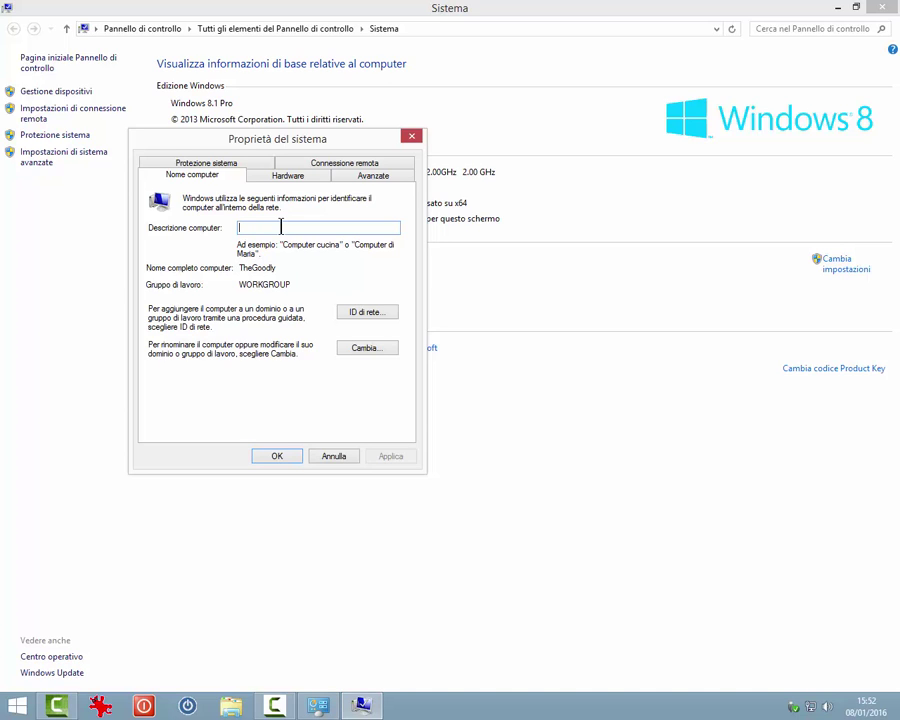
left_click(365, 349)
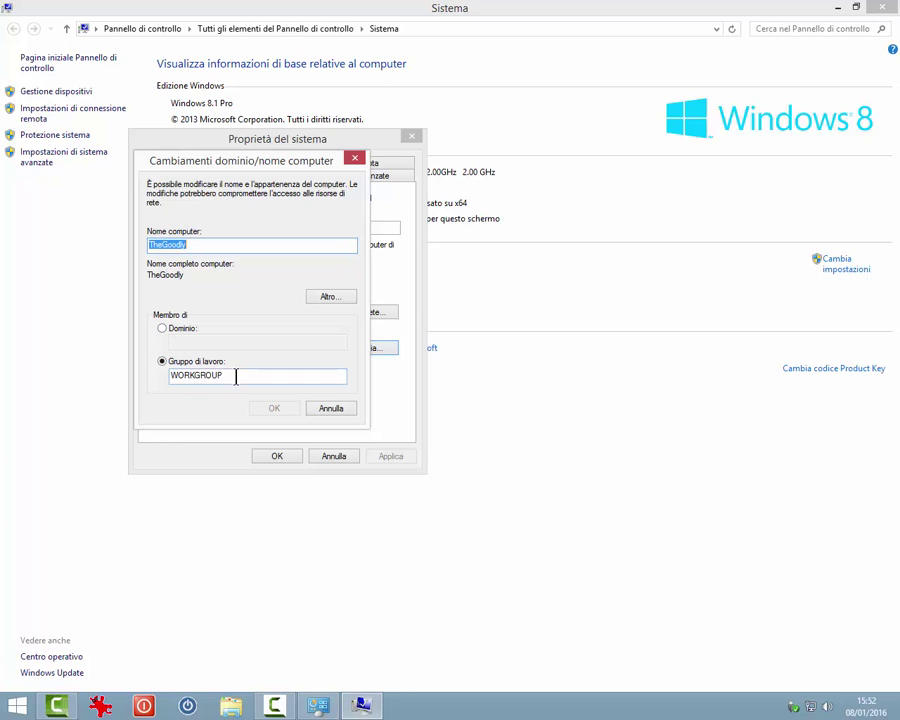
left_click_drag(235, 374, 109, 381)
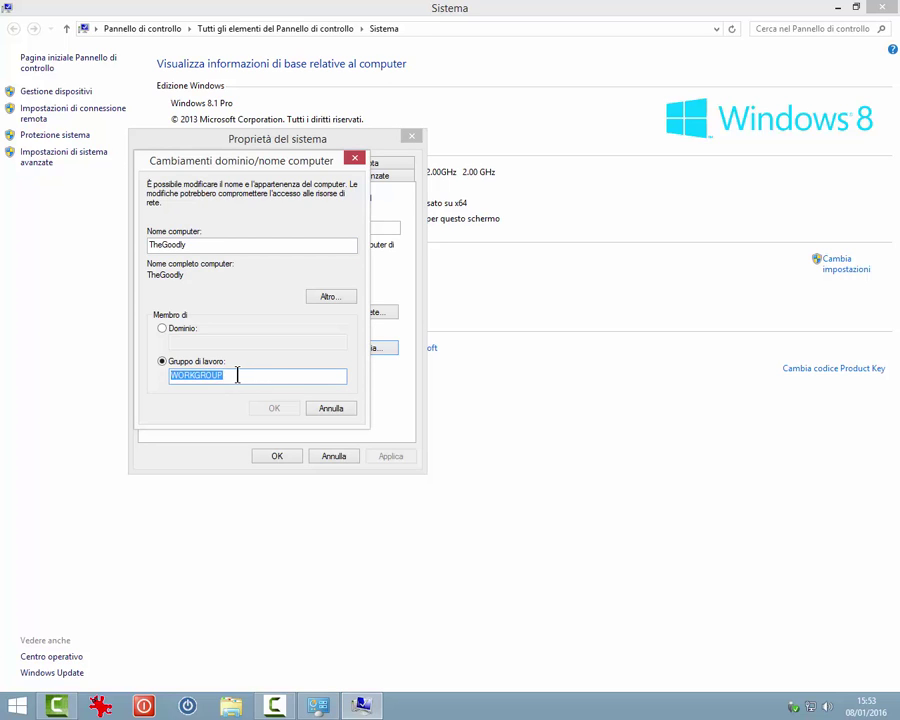
left_click(318, 411)
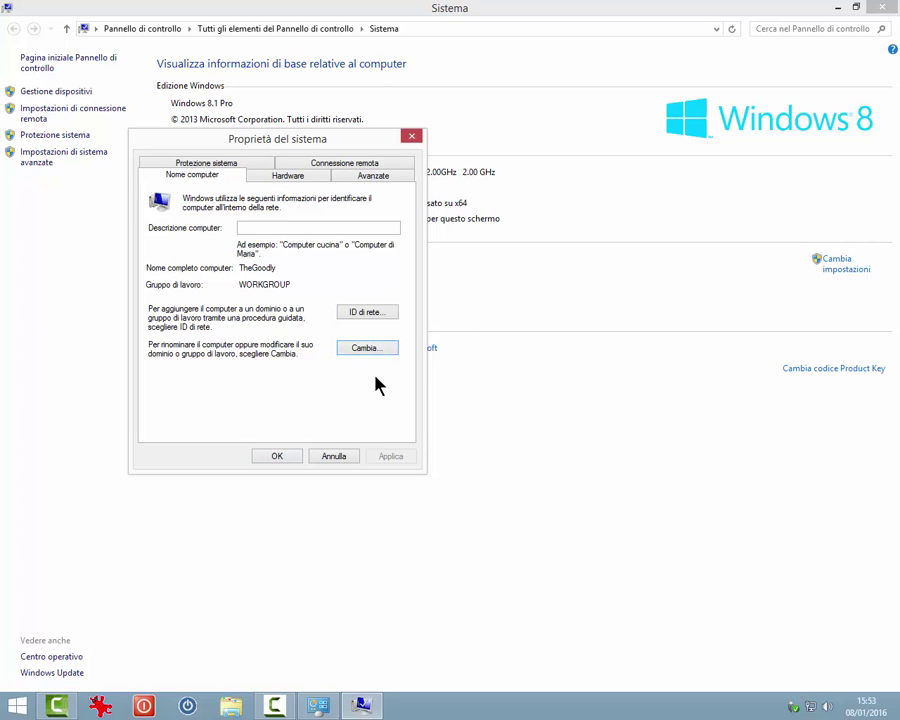
left_click(335, 228)
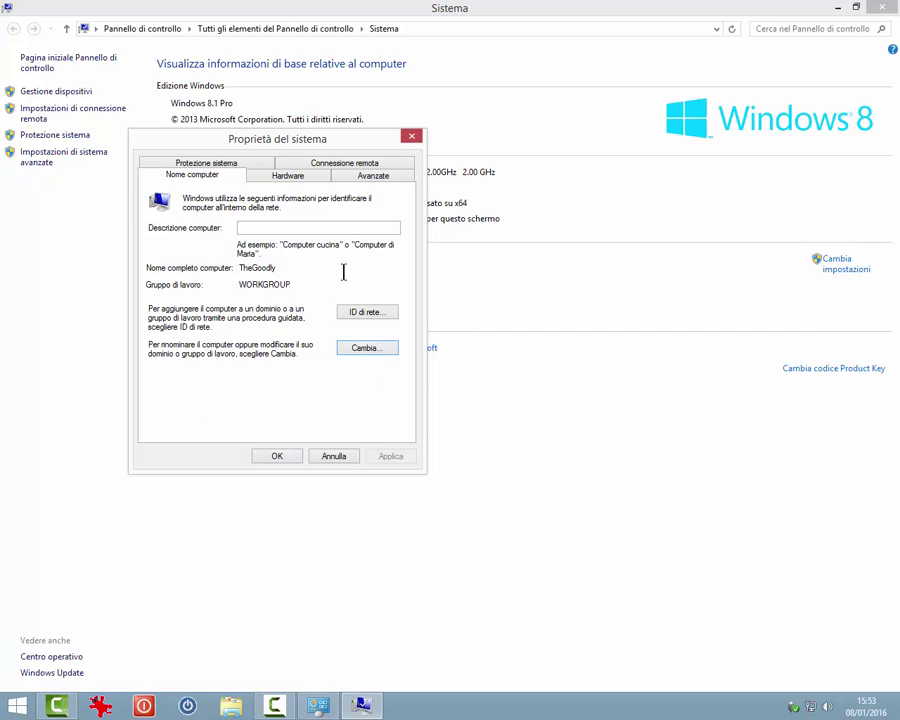
View the hardware settings and the Device Manager list, and close System Properties without changes
left_click(284, 177)
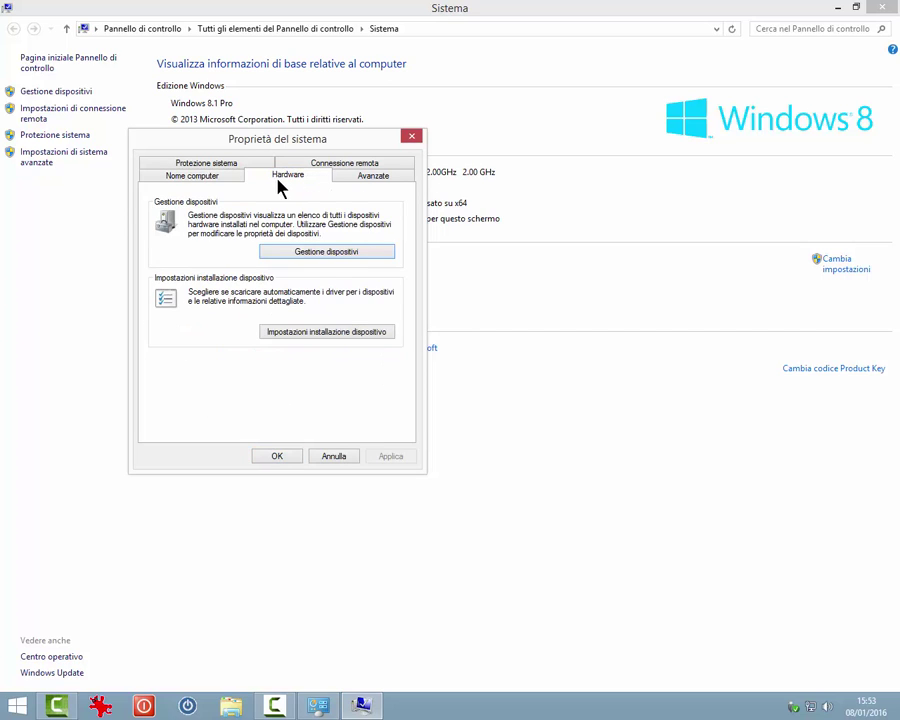
left_click(333, 258)
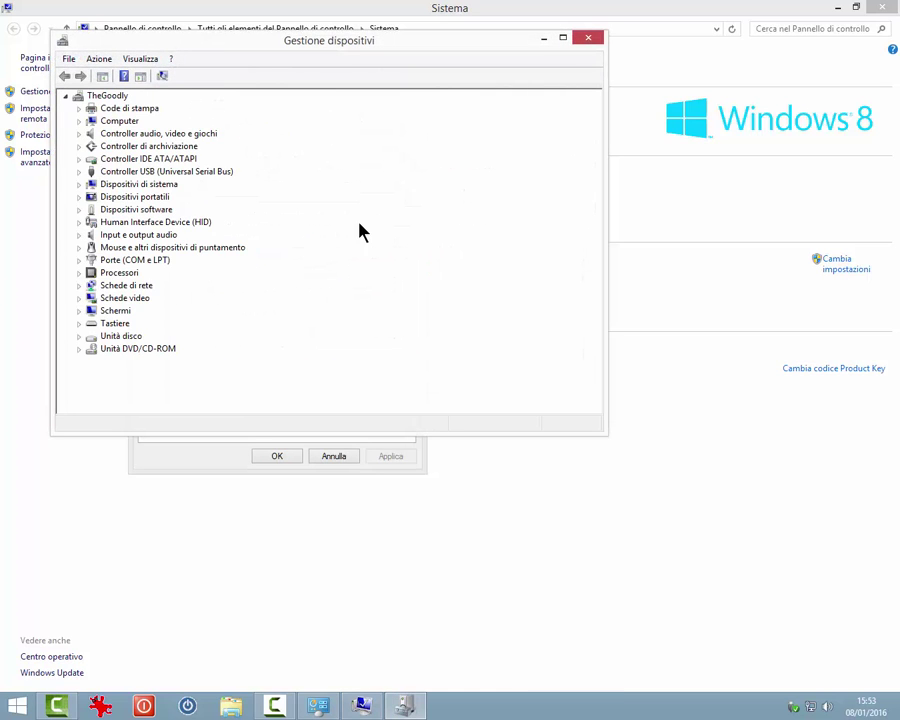
left_click(578, 42)
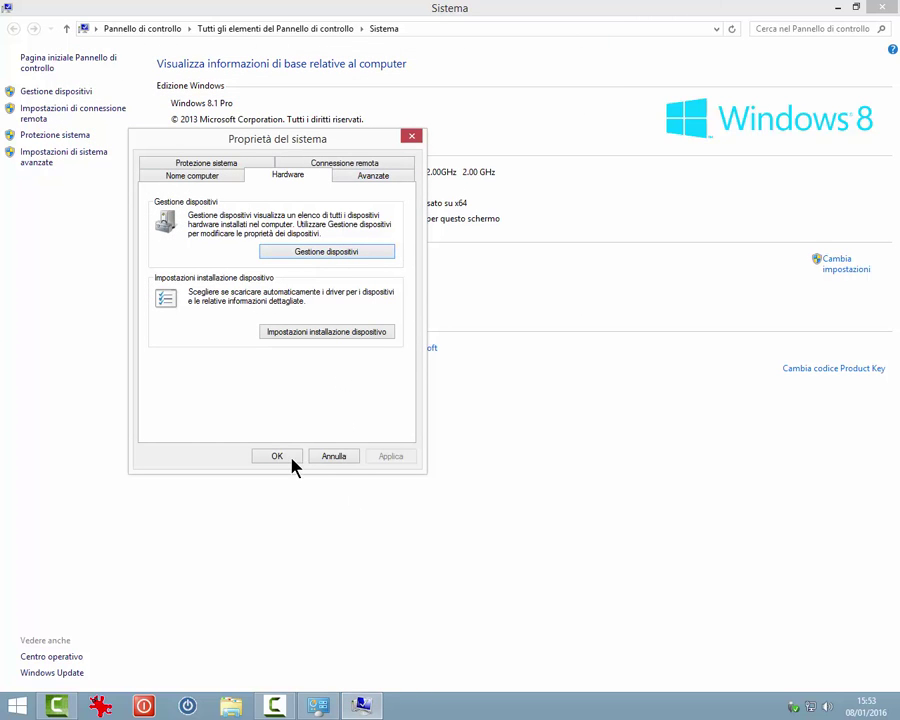
left_click(340, 462)
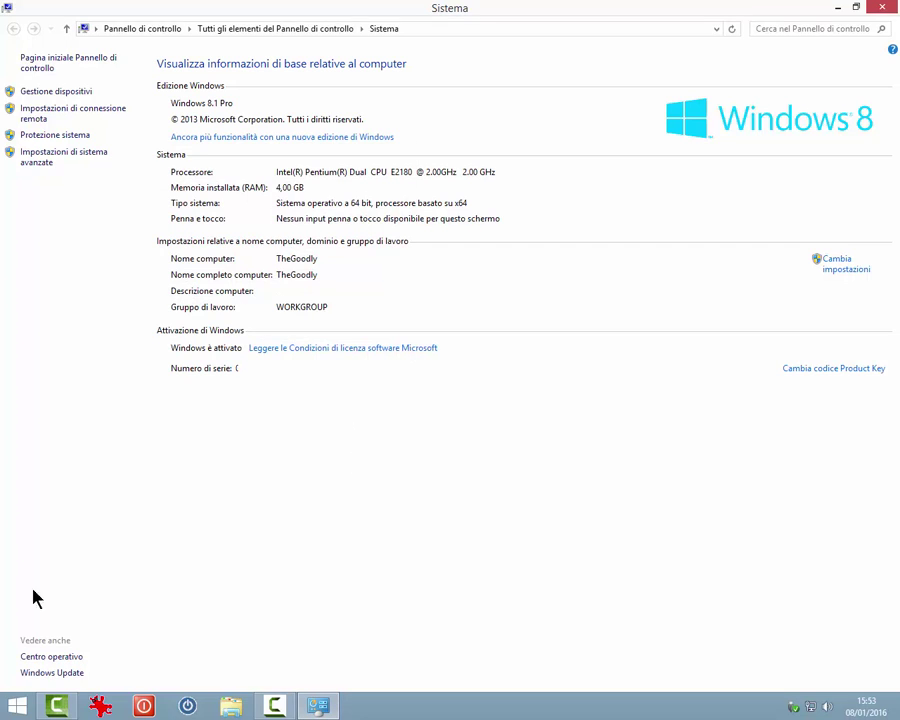
Examine the security and maintenance messages in the Action Center and return to the System page
left_click(44, 660)
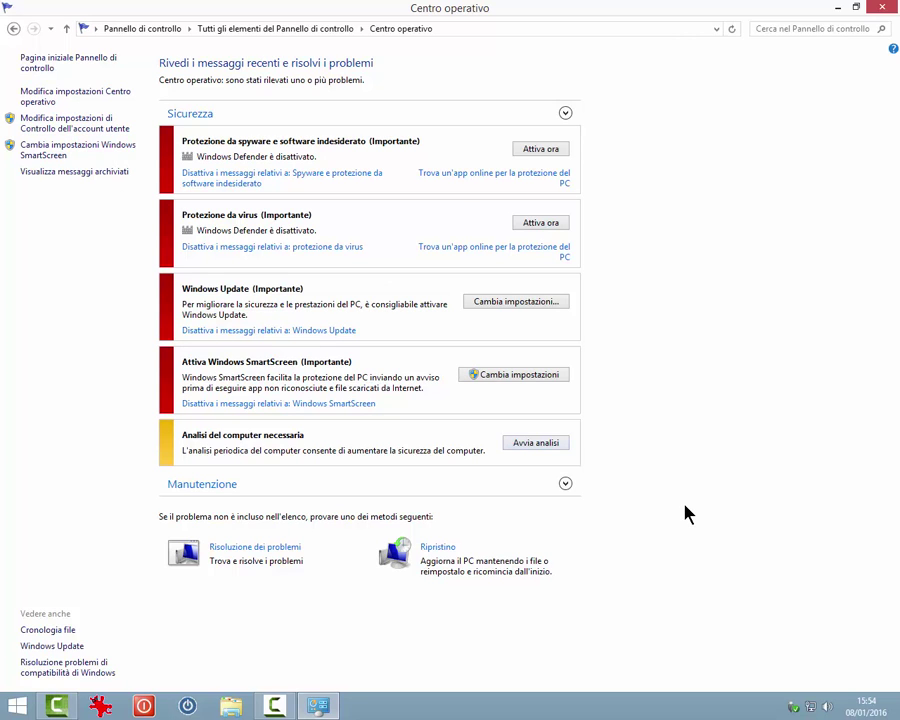
left_click(14, 29)
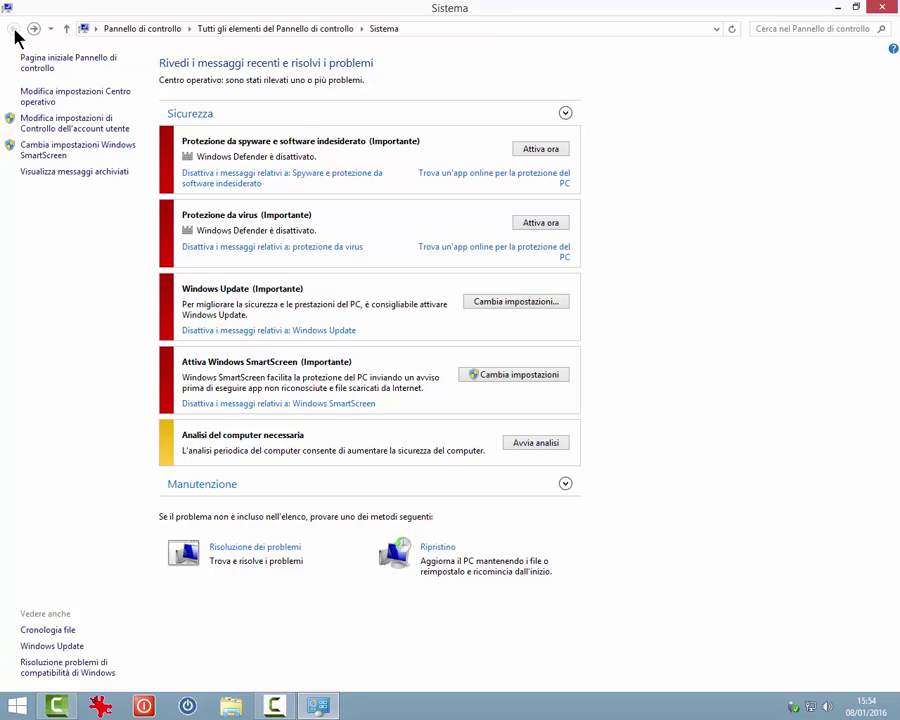
Examine Windows Update and its choices for important updates, cancel the settings, and return to the System page
left_click(45, 675)
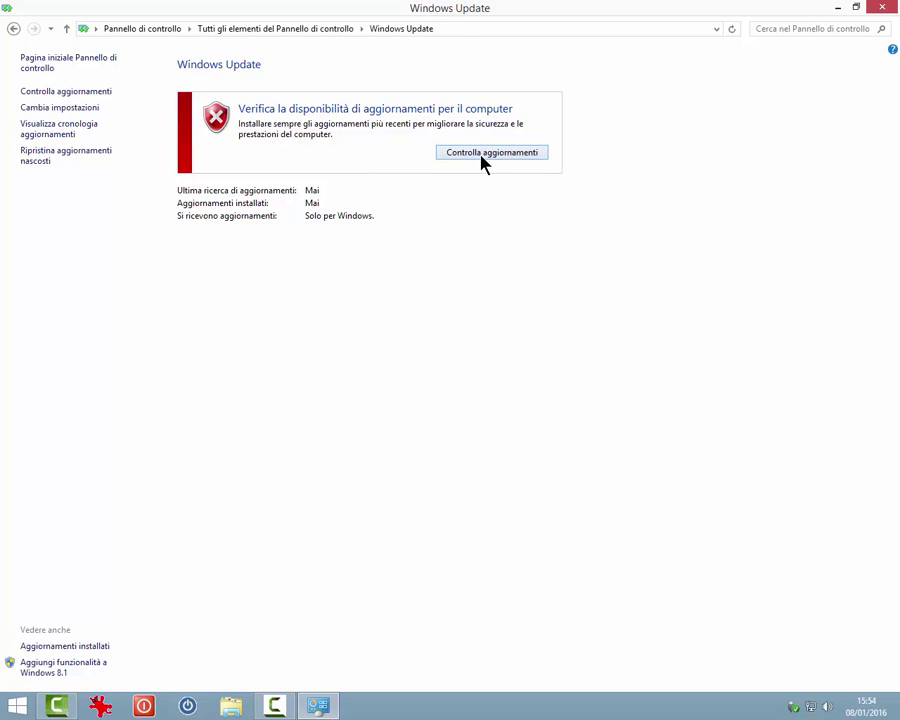
left_click(56, 112)
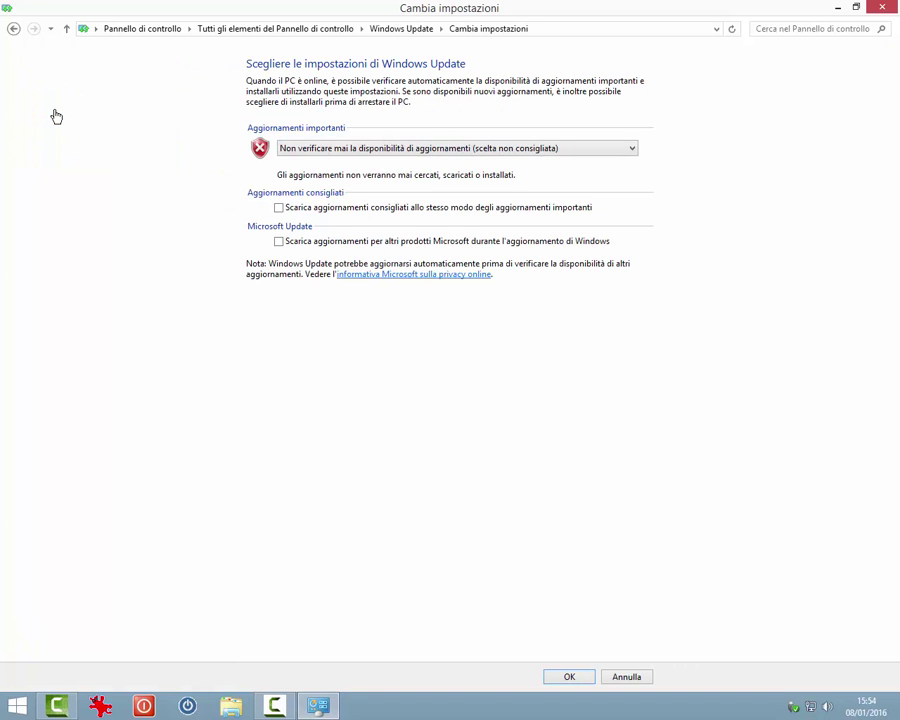
left_click(627, 153)
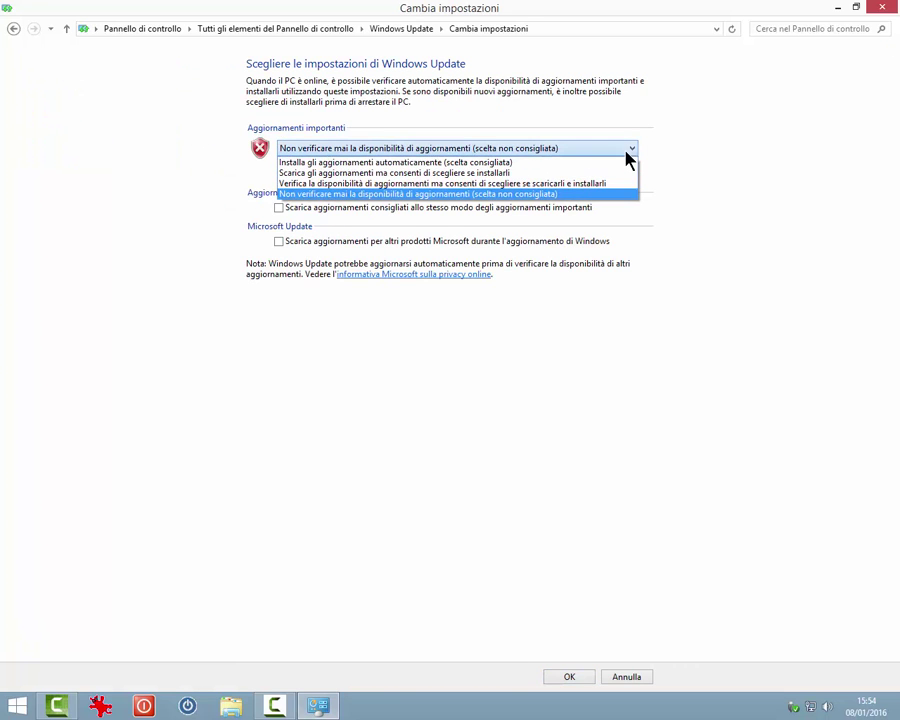
left_click(375, 360)
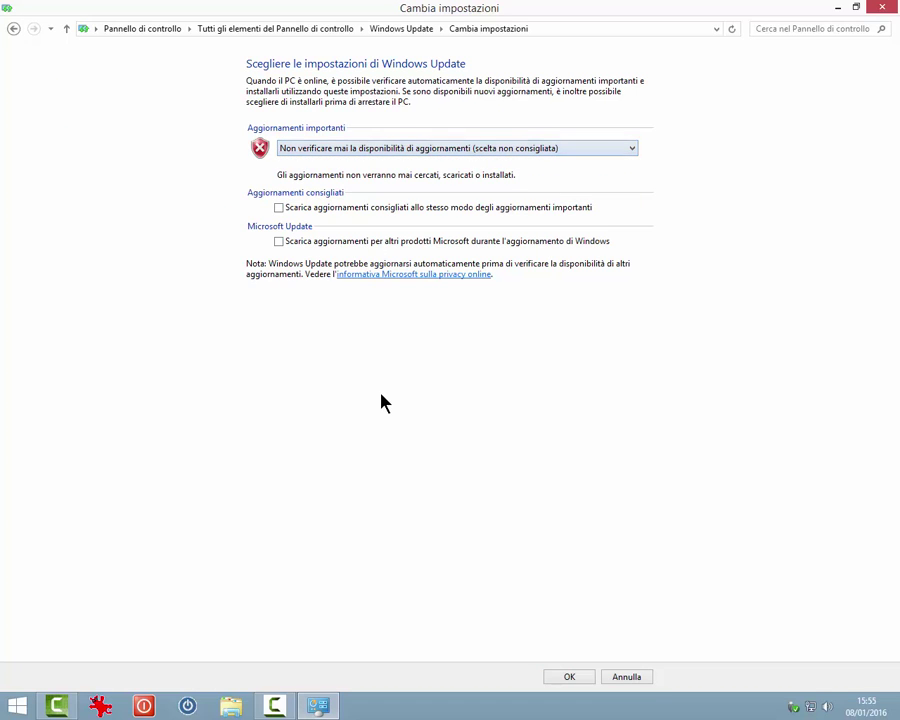
left_click(633, 680)
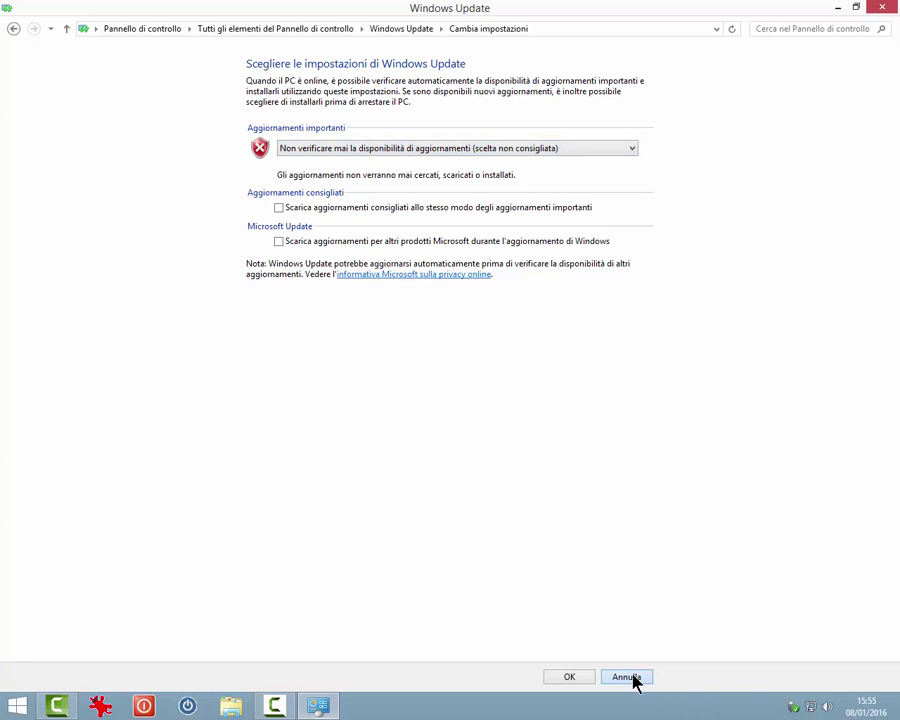
left_click(11, 29)
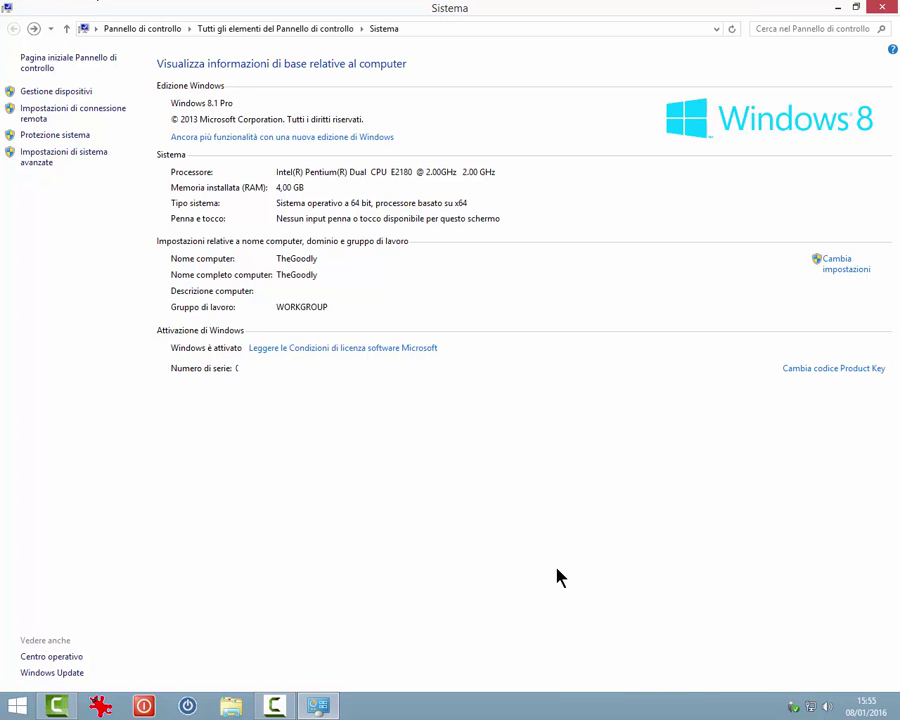